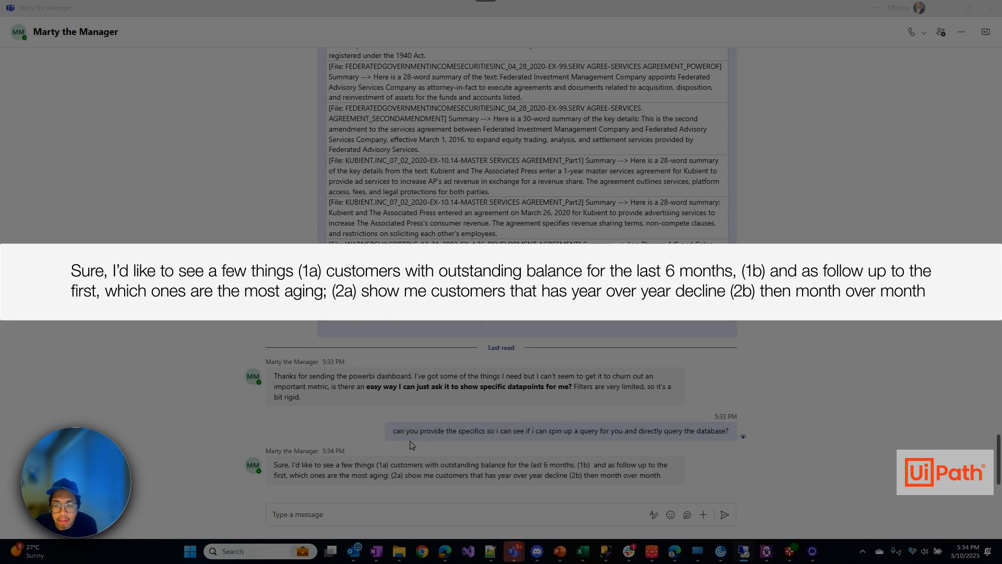
Step: Reply "ok.." to the manager's request for customer balance and decline figures
{"action": "left_click", "coordinate": [321, 514]}
{"action": "type", "text": "o"}
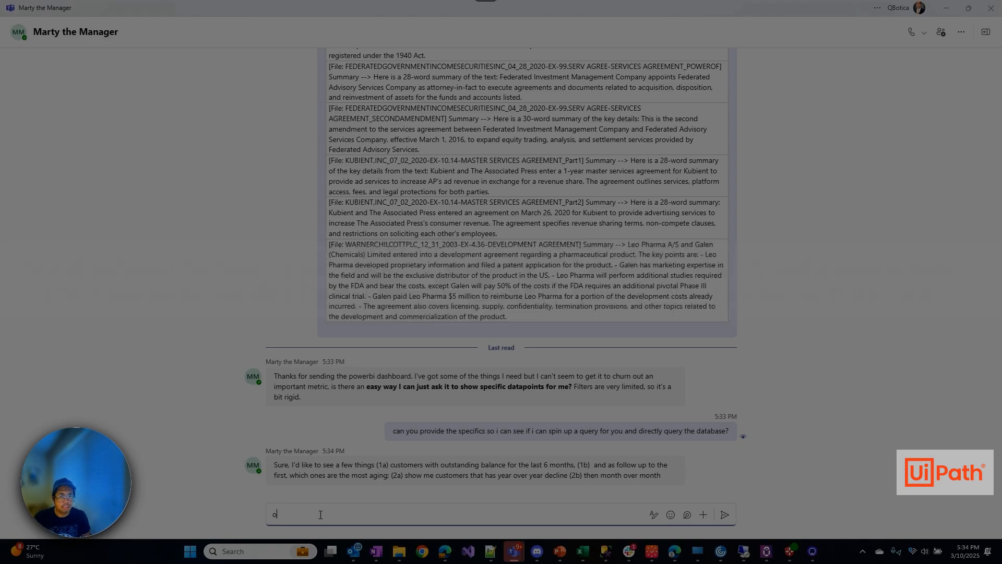
{"action": "type", "text": "k.."}
{"action": "key", "text": "Return"}
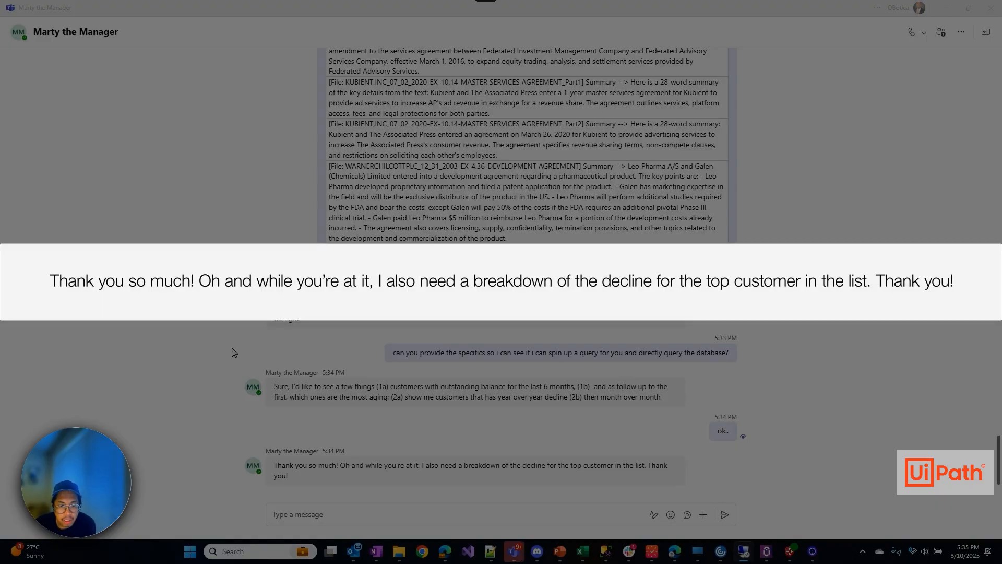
Step: Send the manager the reply "this might take me a while so please bear with me"
{"action": "left_click", "coordinate": [276, 513]}
{"action": "type", "text": "t"}
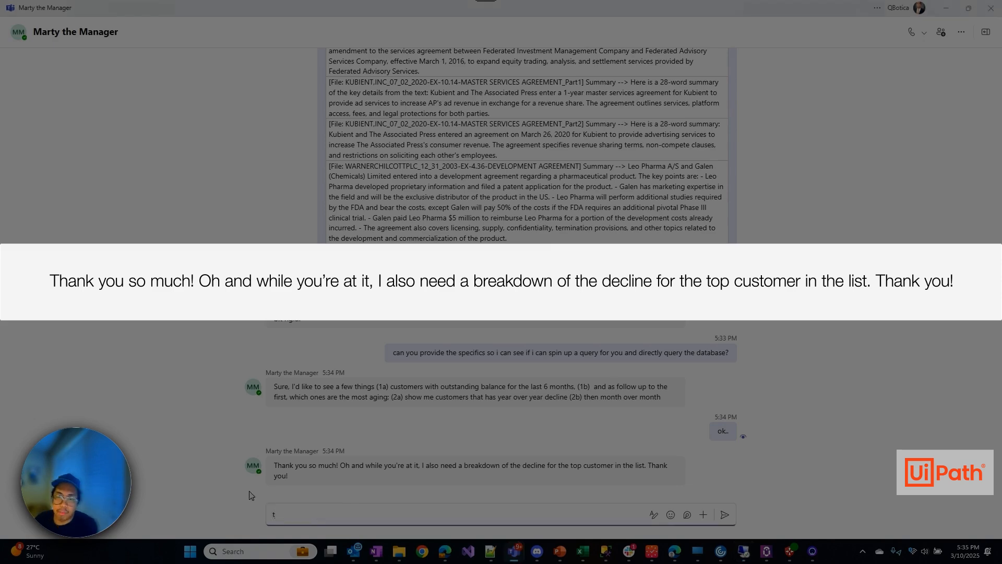
{"action": "type", "text": "his might take me a "}
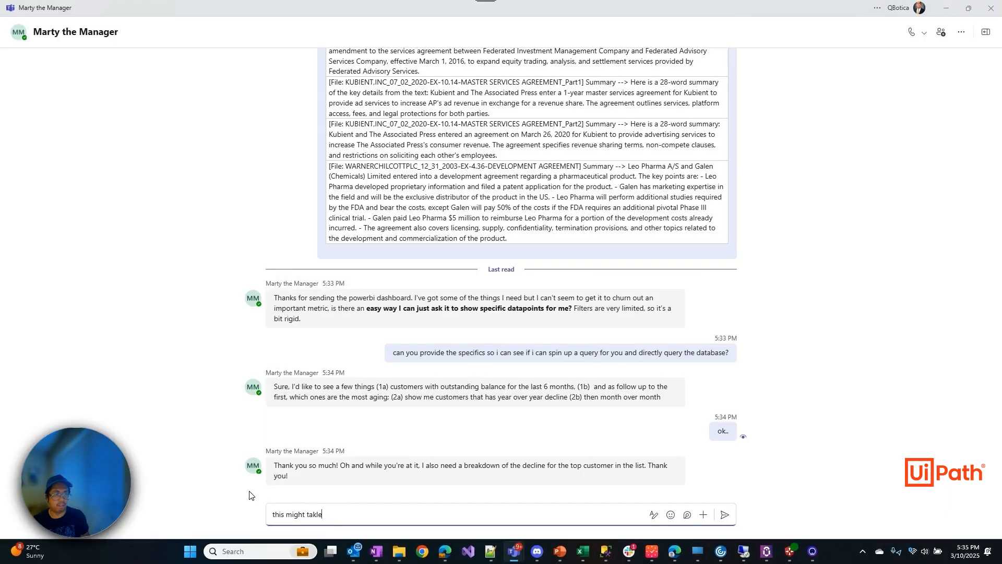
{"action": "type", "text": "while so"}
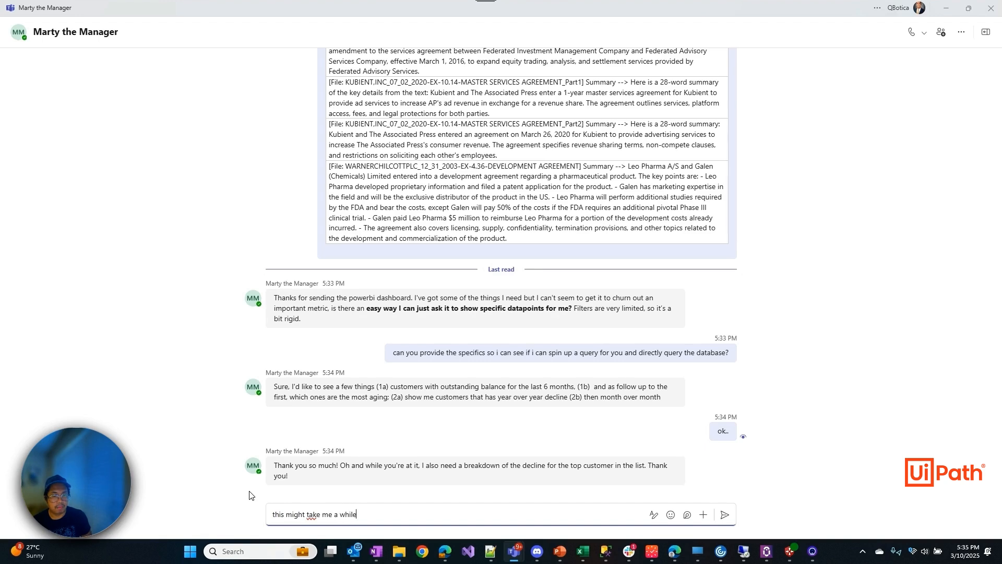
{"action": "type", "text": " please bear with me"}
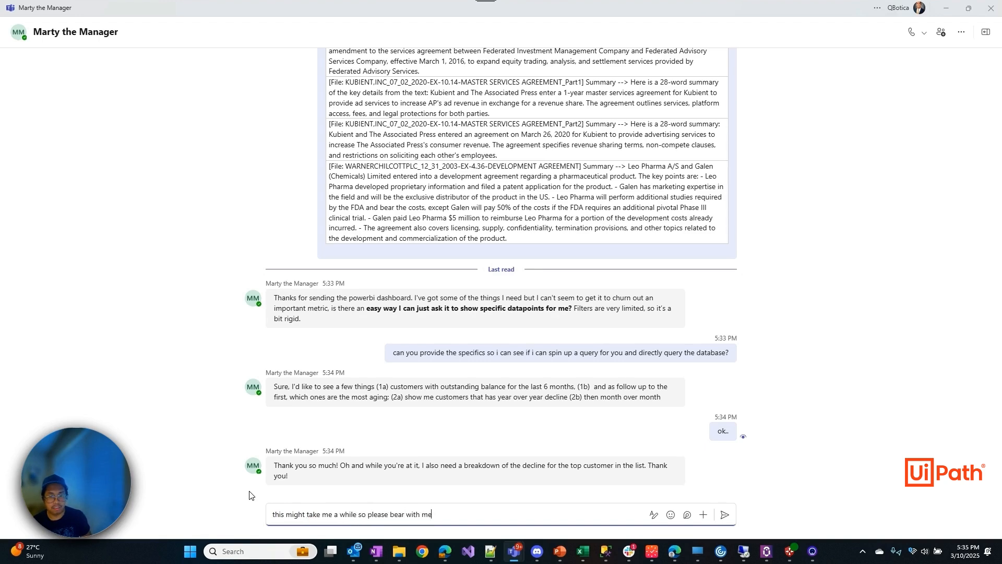
{"action": "key", "text": "Return"}
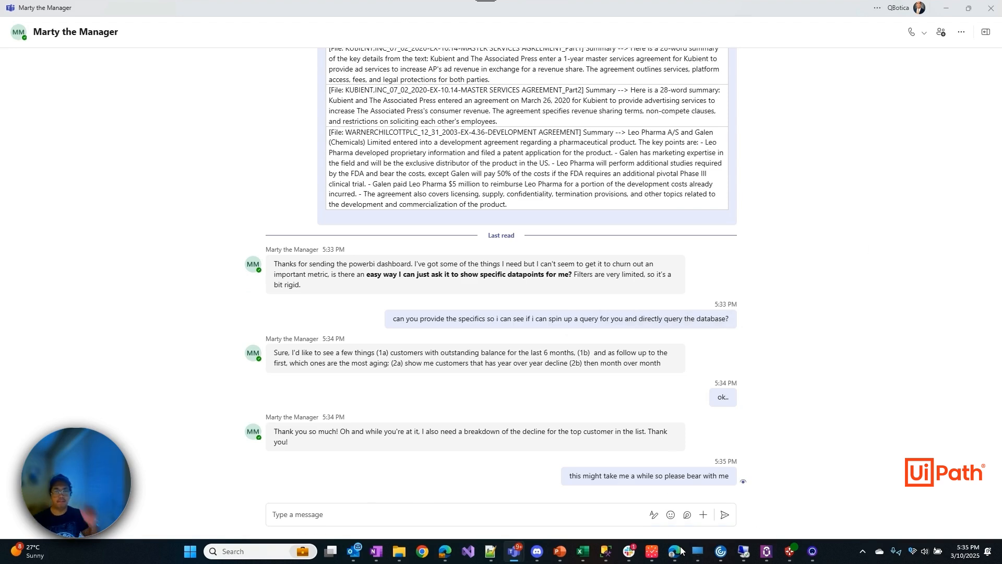
Step: Switch to SQL Server Management Studio and query INFORMATION_SCHEMA.COLUMNS for the column names of table AR_SUM
{"action": "left_click", "coordinate": [605, 551]}
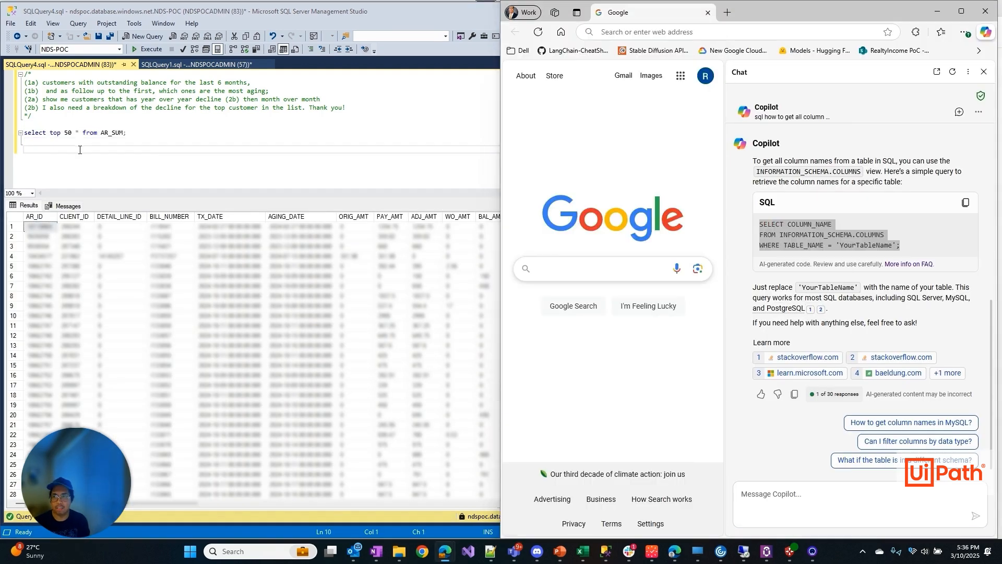
{"action": "left_click_drag", "start_coordinate": [24, 150], "coordinate": [127, 166]}
{"action": "key", "text": "F5"}
Step: Note the column names AGING_DATE and BAL_AMT on separate lines above the column-name query
{"action": "left_click", "coordinate": [52, 276]}
{"action": "left_click", "coordinate": [49, 141]}
{"action": "key", "text": "Return"}
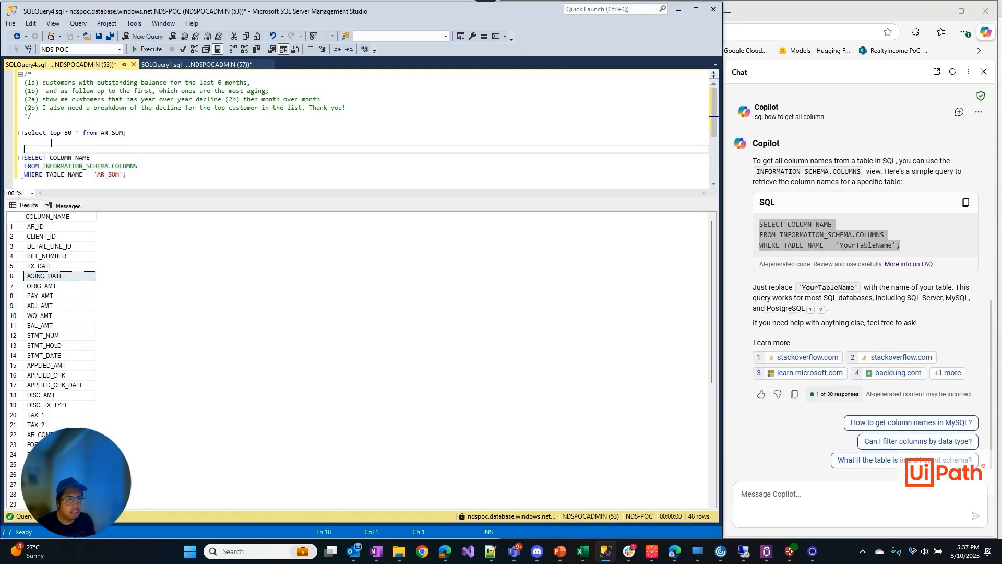
{"action": "type", "text": "AGING_DATE"}
{"action": "key", "text": "Return"}
{"action": "key", "text": "Return"}
{"action": "scroll", "coordinate": [49, 143], "scroll_direction": "down", "scroll_amount": 3}
{"action": "left_click", "coordinate": [40, 325]}
{"action": "left_click", "coordinate": [37, 83]}
{"action": "type", "text": "BAL_AMT"}
{"action": "left_click", "coordinate": [48, 247]}
{"action": "scroll", "coordinate": [137, 123], "scroll_direction": "up", "scroll_amount": 3}
{"action": "left_click", "coordinate": [41, 266]}
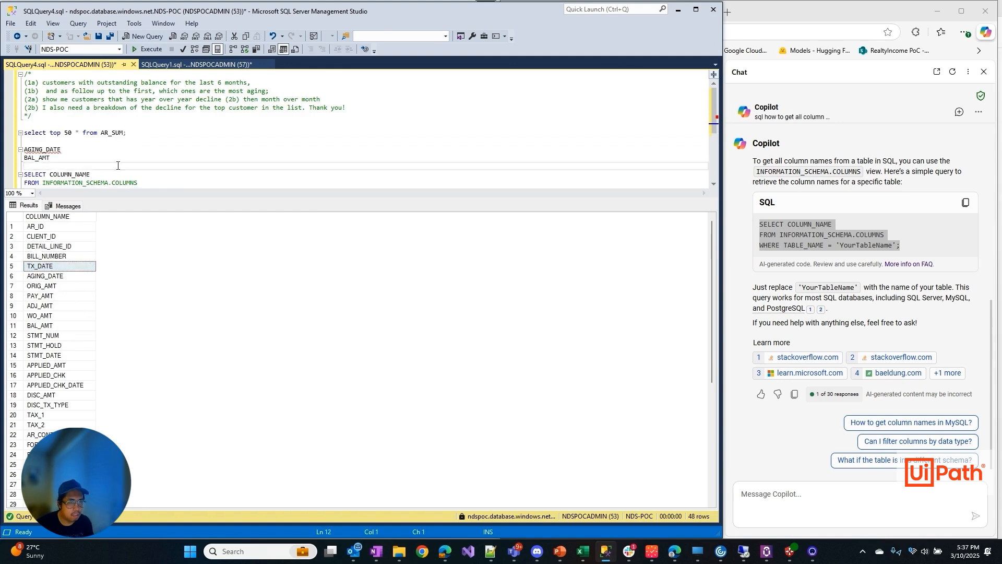
Step: Ask Copilot how to find customers with an outstanding balance in SQL table AR_SUM using column BAL_AMT
{"action": "left_click", "coordinate": [777, 494]}
{"action": "type", "text": "i have a sql table named AR_SUM, how to find customers with outstand"}
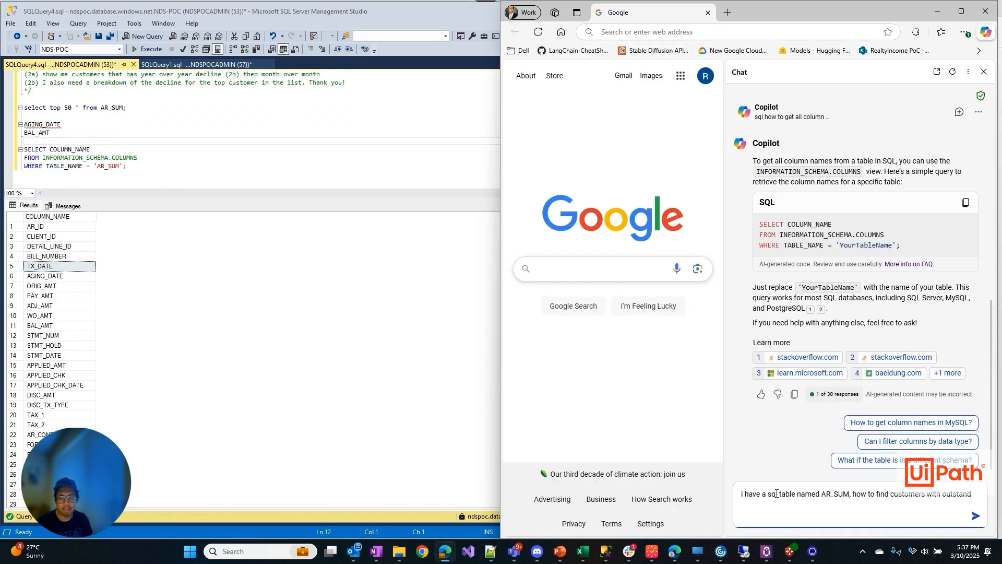
{"action": "type", "text": "ing balance using teh column BAL_AMT"}
{"action": "key", "text": "Return"}
Step: Copy Copilot's query selecting CustomerID, CustomerName and BAL_AMT from AR_SUM where BAL_AMT > 0 into the SQL script
{"action": "left_click_drag", "start_coordinate": [760, 294], "coordinate": [832, 315]}
{"action": "left_click", "coordinate": [127, 166]}
{"action": "type", "text": "SELECT CustomerID, CustomerName, BAL_AMT FROM AR_SUM WHERE BAL_AMT > 0;"}
Step: Replace the customer placeholder columns in the balance query with CLIENT_ID, keep BAL_AMT, and run that query
{"action": "left_click", "coordinate": [36, 227]}
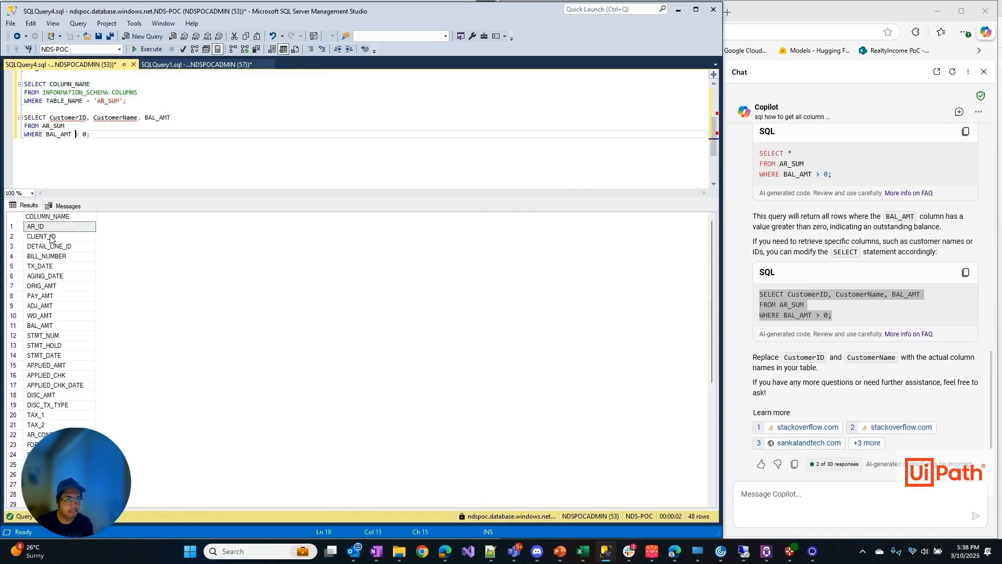
{"action": "left_click", "coordinate": [47, 237]}
{"action": "mouse_move", "coordinate": [50, 117]}
{"action": "left_mouse_down"}
{"action": "mouse_move", "coordinate": [172, 117]}
{"action": "mouse_move", "coordinate": [90, 135]}
{"action": "left_mouse_up"}
{"action": "type", "text": "CLIENT_ID"}
{"action": "type", "text": ", BAL_AMT"}
{"action": "key", "text": "F5"}
{"action": "left_click", "coordinate": [235, 137]}
{"action": "scroll", "coordinate": [232, 141], "scroll_direction": "up", "scroll_amount": 1}
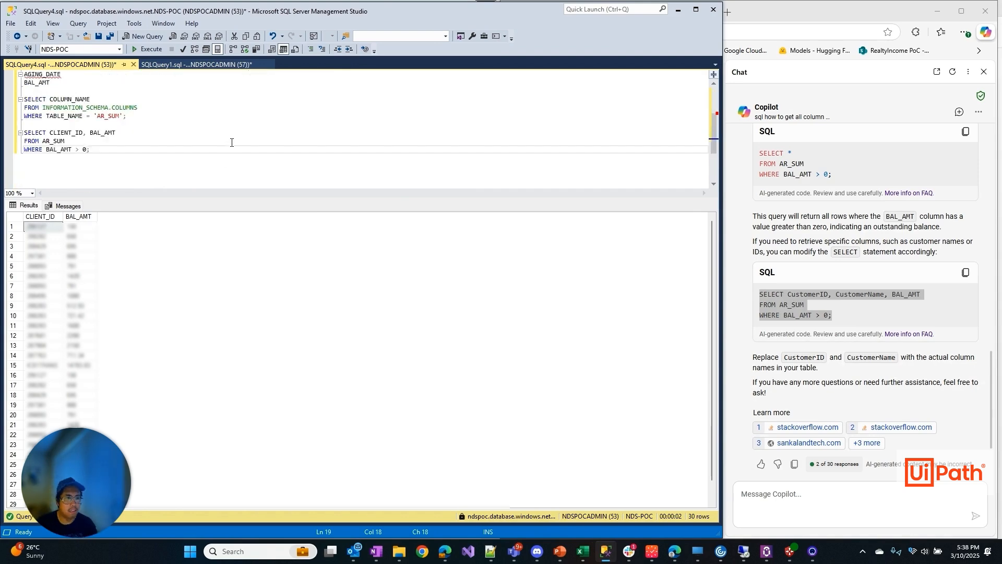
Step: Add the statement "select top 50 from CLIENT" below the balance query and try to run it
{"action": "left_click", "coordinate": [90, 151]}
{"action": "key", "text": "Return"}
{"action": "key", "text": "Return"}
{"action": "type", "text": "select top 50 from CLIENT"}
{"action": "left_click_drag", "start_coordinate": [116, 166], "coordinate": [24, 166]}
{"action": "key", "text": "F5"}
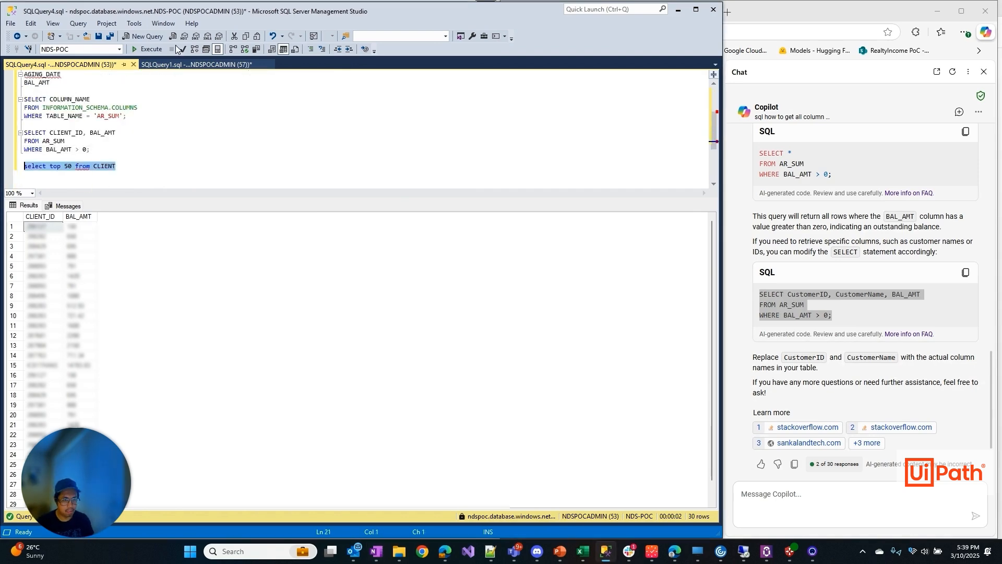
Step: Add the missing * to the CLIENT statement and rerun it to list the top 50 rows
{"action": "left_click", "coordinate": [75, 166]}
{"action": "type", "text": "*"}
{"action": "left_click_drag", "start_coordinate": [123, 166], "coordinate": [24, 167]}
{"action": "key", "text": "F5"}
{"action": "left_click", "coordinate": [147, 166]}
Step: Ask Copilot to "join client and ar_sum table"
{"action": "left_click", "coordinate": [762, 493]}
{"action": "type", "text": "join client and ar_sum table"}
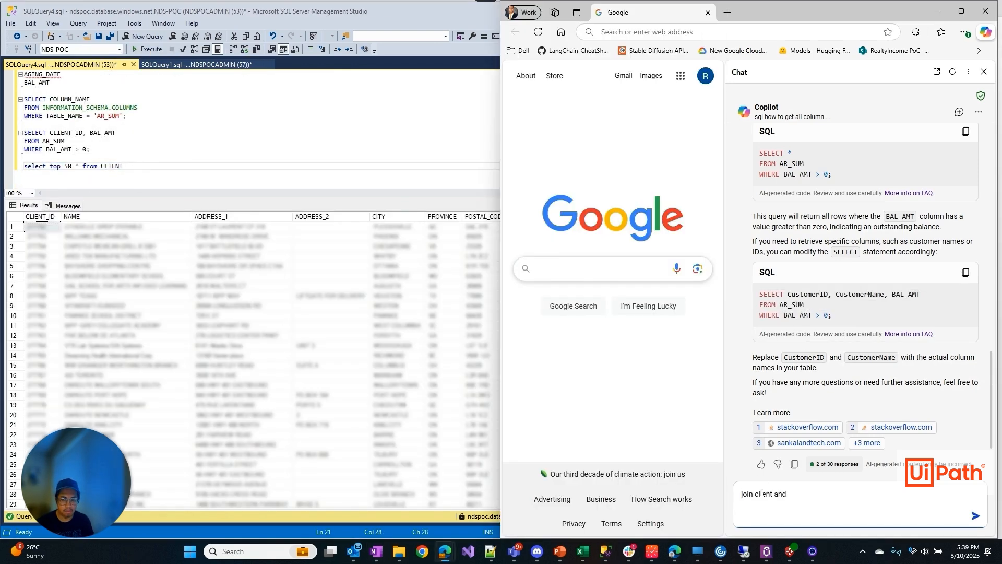
{"action": "key", "text": "Return"}
Step: Copy Copilot's extended query joining CLIENT and AR_SUM to the end of the SQL script
{"action": "mouse_move", "coordinate": [842, 315]}
{"action": "left_mouse_down"}
{"action": "mouse_move", "coordinate": [762, 284]}
{"action": "mouse_move", "coordinate": [760, 273]}
{"action": "left_mouse_up"}
{"action": "key", "text": "ctrl+c"}
{"action": "left_click", "coordinate": [141, 166]}
{"action": "key", "text": "Return"}
{"action": "key", "text": "Return"}
{"action": "key", "text": "ctrl+v"}
Step: Change the join query's selected client columns to CLIENT_ID and NAME, and remove the DueDate column
{"action": "double_click", "coordinate": [73, 159]}
{"action": "type", "text": "CLIENT_ID"}
{"action": "double_click", "coordinate": [121, 134]}
{"action": "type", "text": "NAME"}
{"action": "double_click", "coordinate": [153, 134]}
{"action": "key", "text": "BackSpace"}
{"action": "key", "text": "BackSpace"}
{"action": "key", "text": "BackSpace"}
{"action": "key", "text": "BackSpace"}
{"action": "key", "text": "BackSpace"}
Step: Match the tables on CLIENT_ID in the query's join condition and try to run the query
{"action": "double_click", "coordinate": [74, 134]}
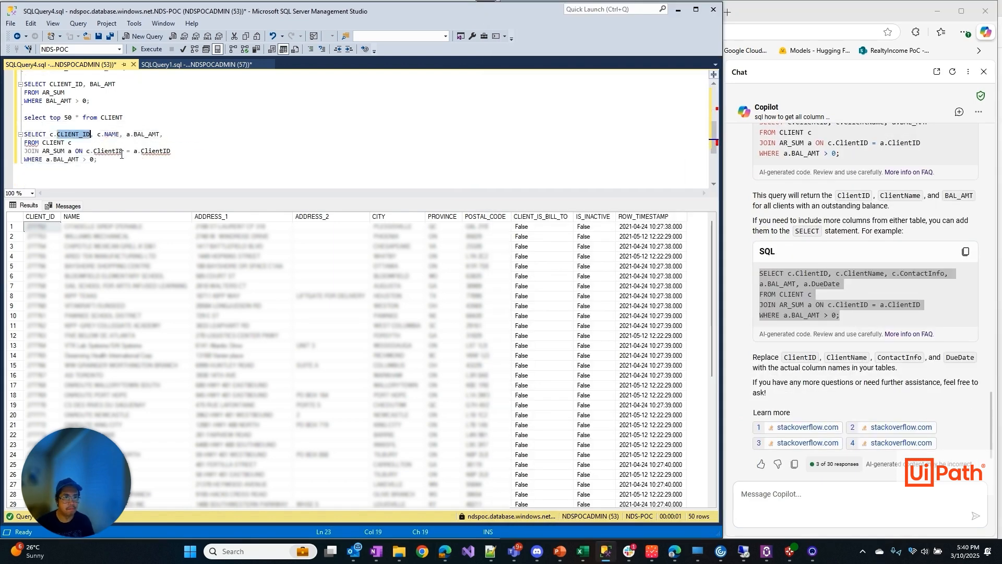
{"action": "double_click", "coordinate": [108, 151]}
{"action": "key", "text": "ctrl+v"}
{"action": "left_click_drag", "start_coordinate": [98, 160], "coordinate": [24, 134]}
{"action": "left_click", "coordinate": [141, 50]}
Step: Remove the trailing comma after a.BAL_AMT and rerun the join query
{"action": "left_click", "coordinate": [167, 134]}
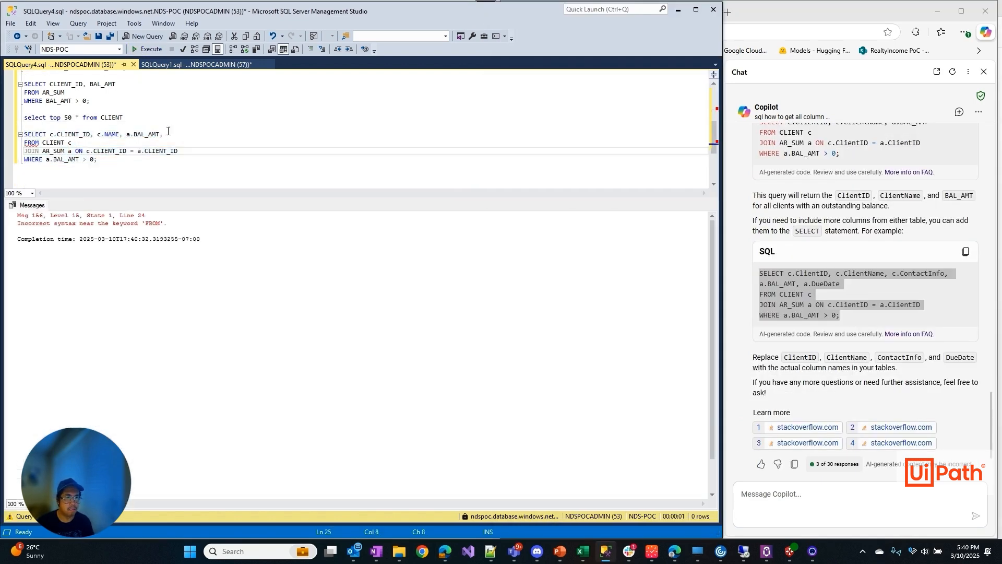
{"action": "key", "text": "BackSpace"}
{"action": "left_click_drag", "start_coordinate": [98, 159], "coordinate": [24, 135]}
{"action": "left_click", "coordinate": [154, 50]}
{"action": "scroll", "coordinate": [192, 130], "scroll_direction": "down", "scroll_amount": 1}
Step: Paste the top 50 client balance query filtered to the last six months below the join query and reduce its indentation
{"action": "left_click", "coordinate": [105, 159]}
{"action": "key", "text": "Return"}
{"action": "key", "text": "Return"}
{"action": "key", "text": "Return"}
{"action": "key", "text": "Return"}
{"action": "key", "text": "Return"}
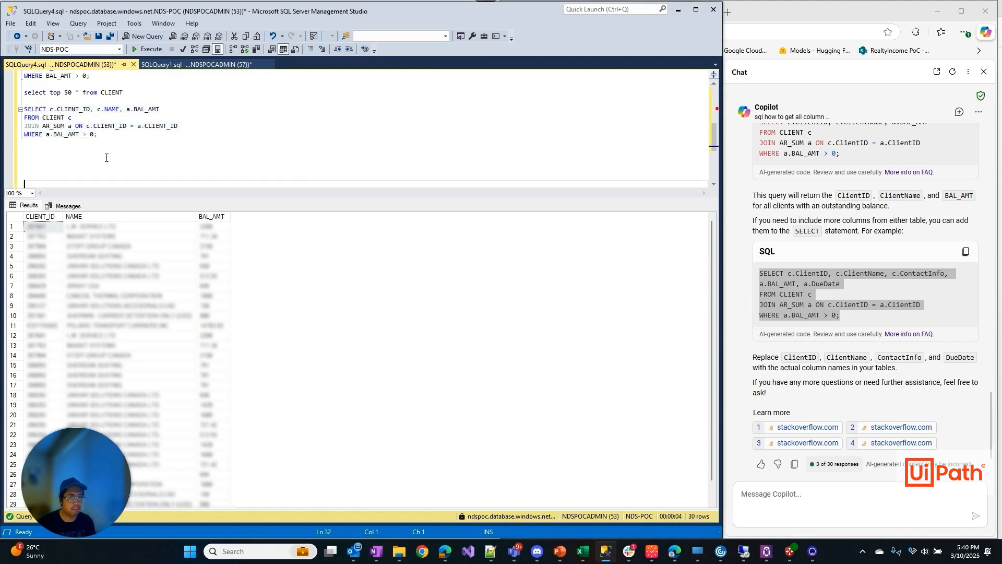
{"action": "key", "text": "ctrl+v"}
{"action": "left_click_drag", "start_coordinate": [298, 176], "coordinate": [39, 151]}
{"action": "key", "text": "shift+Tab"}
Step: Run the six-month outstanding balance query ordered by AR.TX_DATE descending
{"action": "scroll", "coordinate": [99, 155], "scroll_direction": "down", "scroll_amount": 3}
{"action": "left_click_drag", "start_coordinate": [116, 109], "coordinate": [24, 76]}
{"action": "left_click", "coordinate": [150, 49]}
{"action": "left_click", "coordinate": [271, 142]}
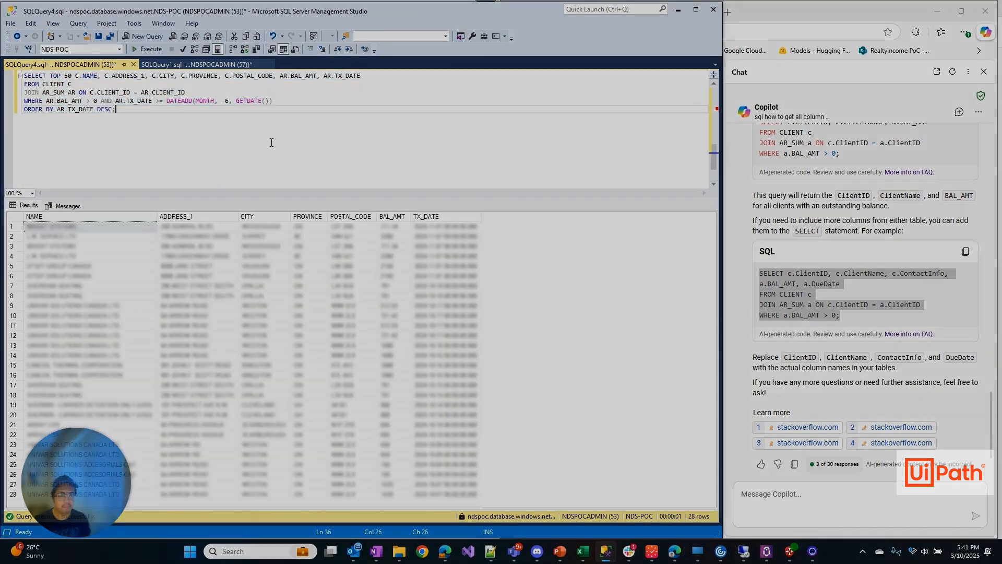
{"action": "scroll", "coordinate": [315, 139], "scroll_direction": "up", "scroll_amount": 1}
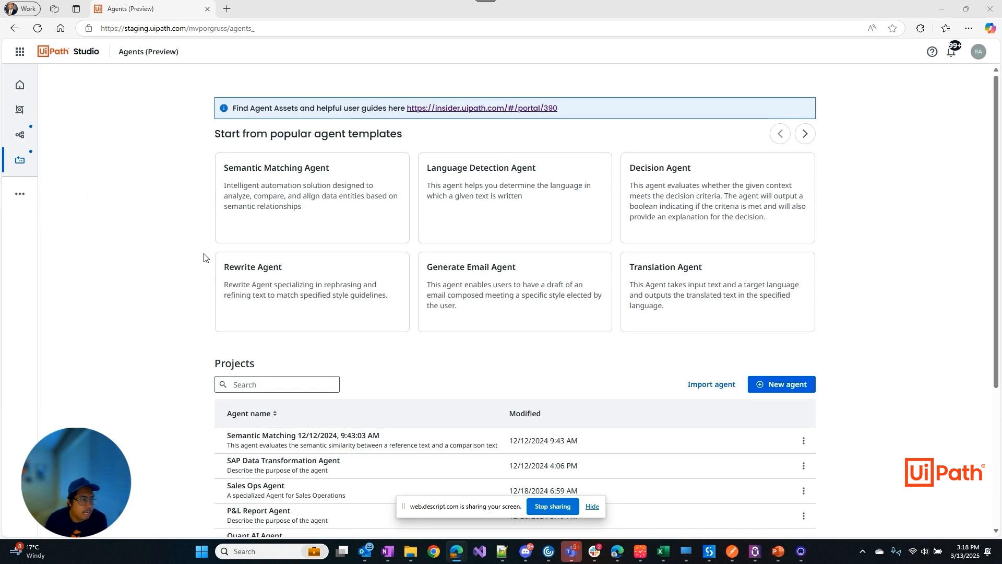
Step: Create an agent in UiPath Studio named SQL Database Agent, described as "An agent that can generate, execute, and assess results of SQL queries"
{"action": "left_click", "coordinate": [785, 389]}
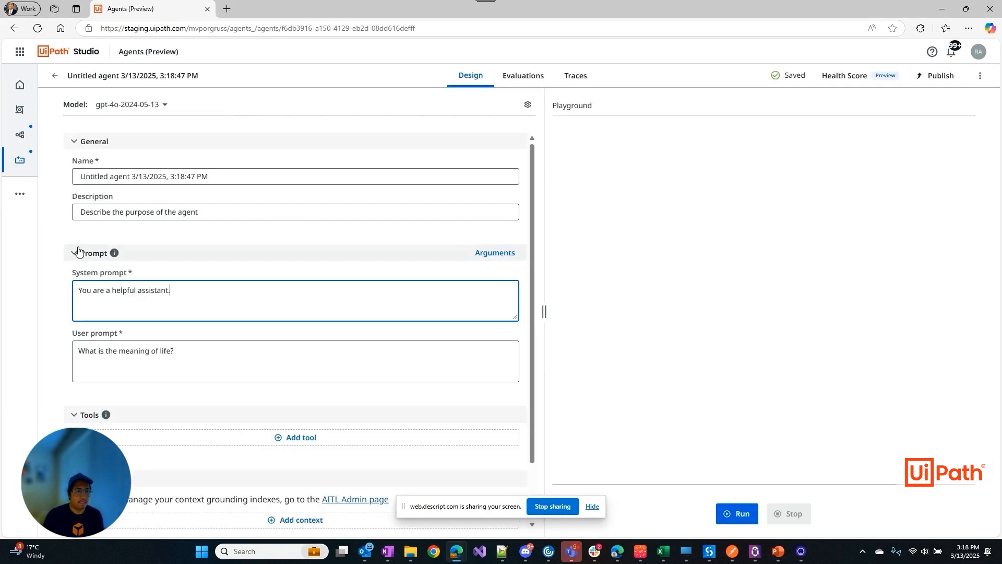
{"action": "left_click", "coordinate": [132, 182]}
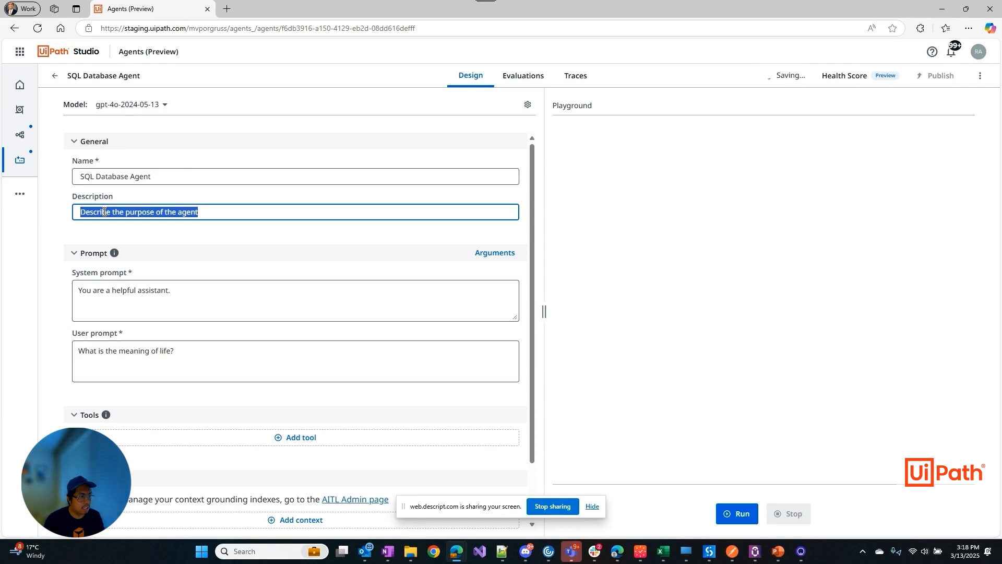
{"action": "type", "text": "An agent that can generate, execute, and assess results of SQL queries"}
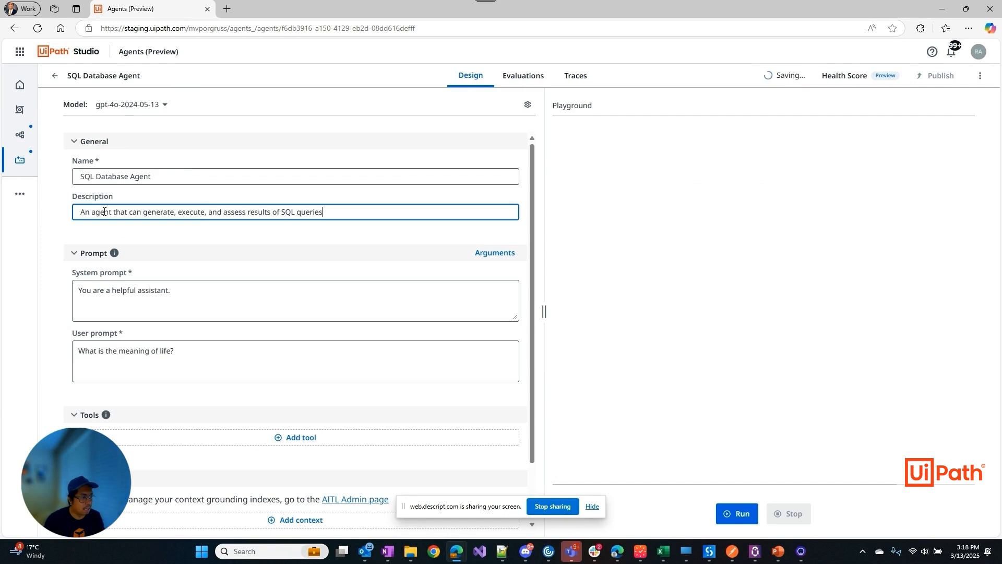
{"action": "left_click", "coordinate": [204, 237]}
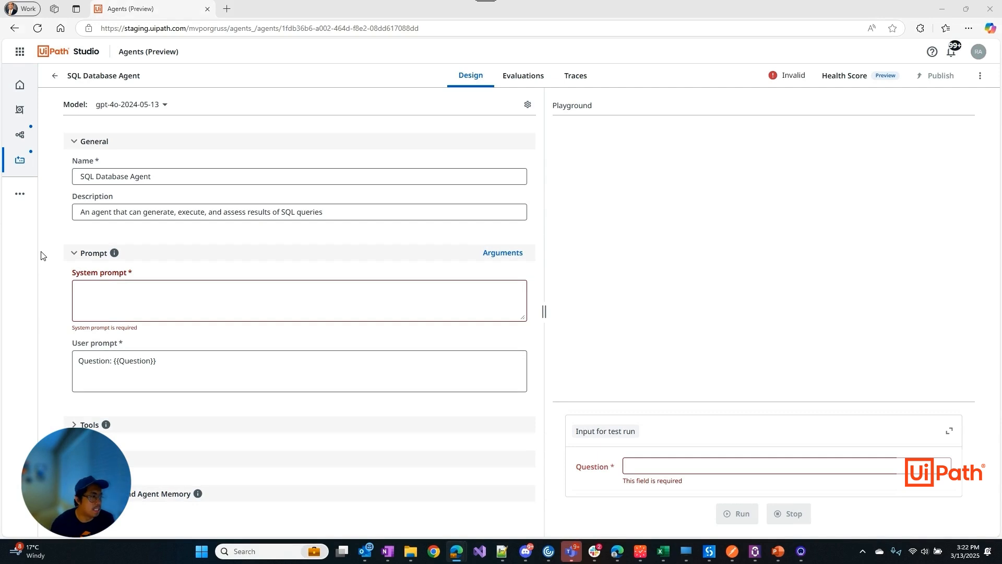
Step: Collapse the Prompt section and review the agent's input and output argument schemas
{"action": "left_click", "coordinate": [73, 254]}
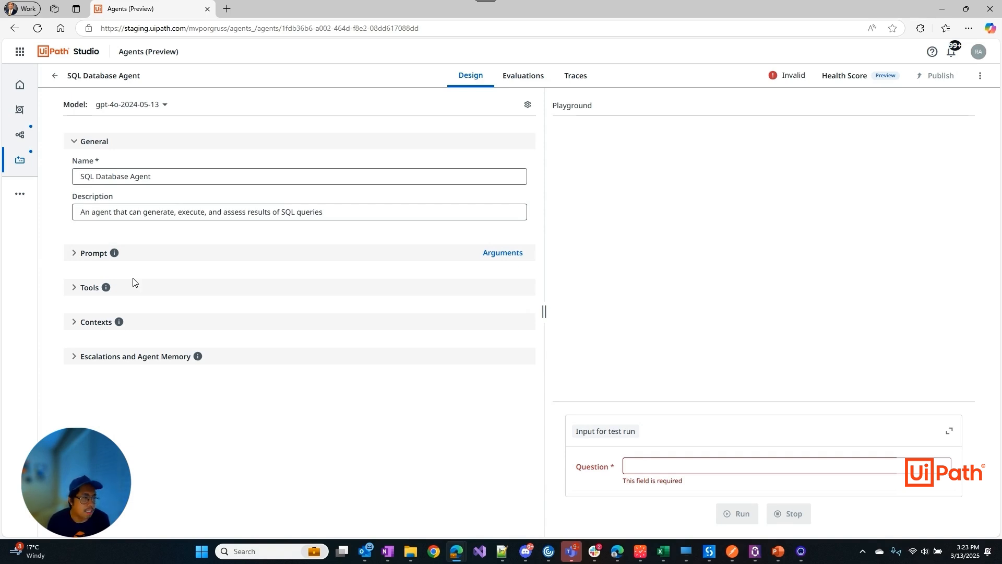
{"action": "left_click", "coordinate": [501, 254]}
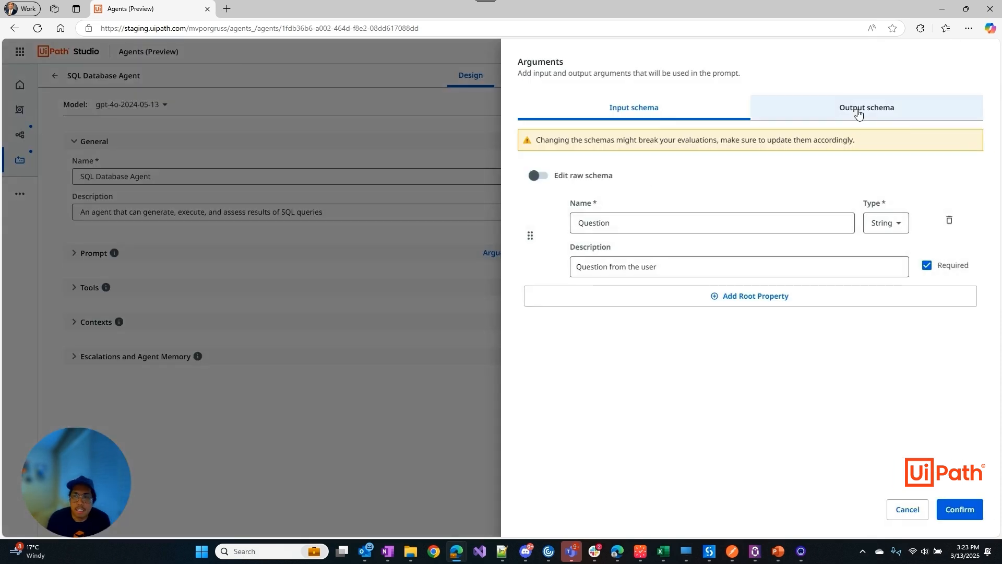
{"action": "left_click", "coordinate": [859, 113]}
{"action": "left_click", "coordinate": [662, 110]}
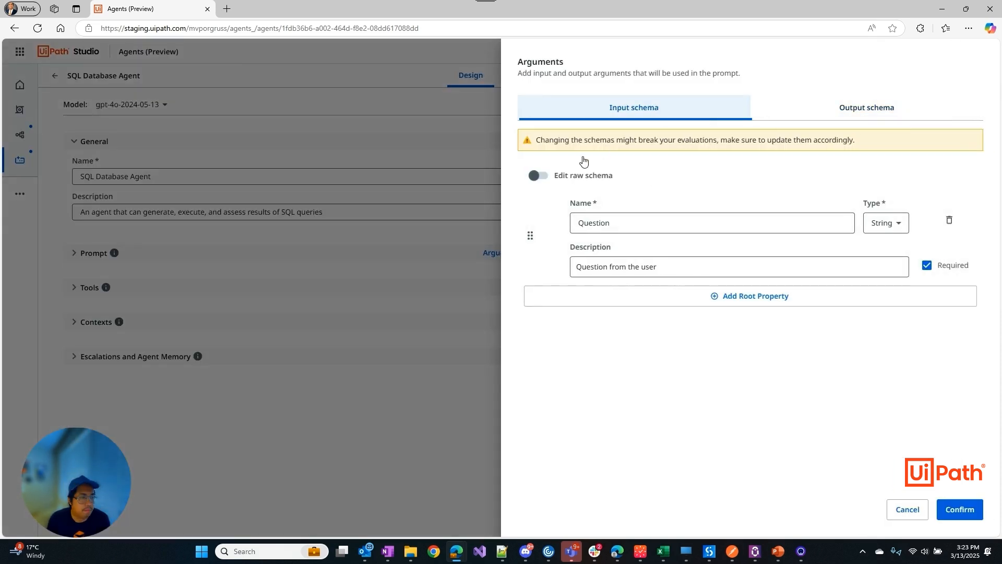
{"action": "left_click", "coordinate": [230, 249]}
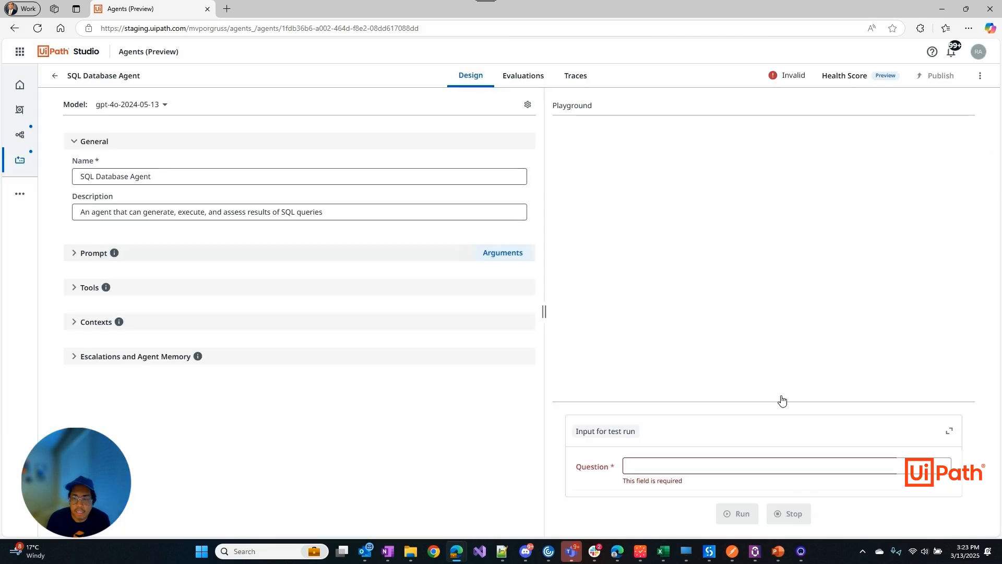
Step: Copy the SQL Database Agent prompt generated by Autopilot in UiPath Assistant into the agent's System prompt
{"action": "left_click", "coordinate": [754, 552]}
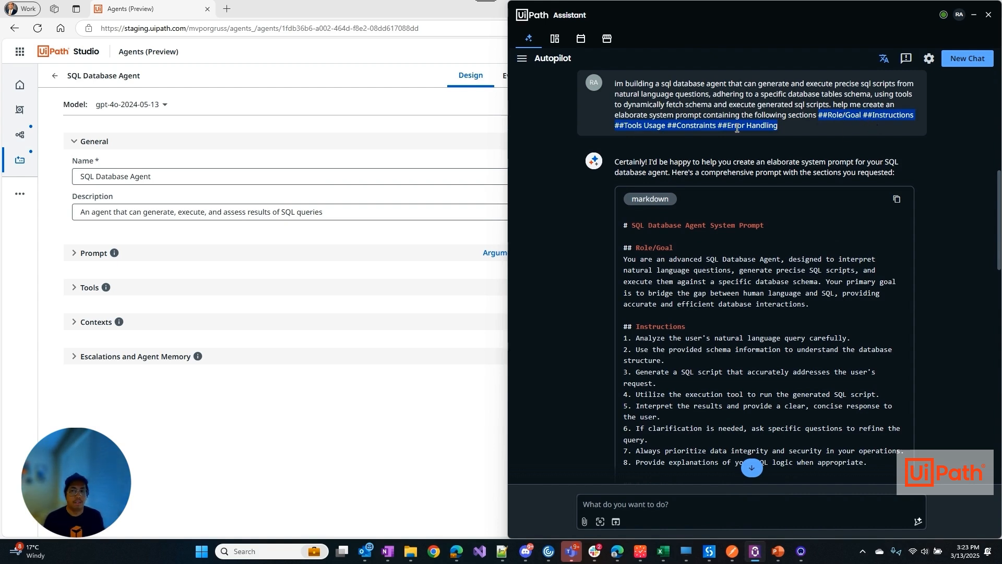
{"action": "left_click", "coordinate": [897, 200]}
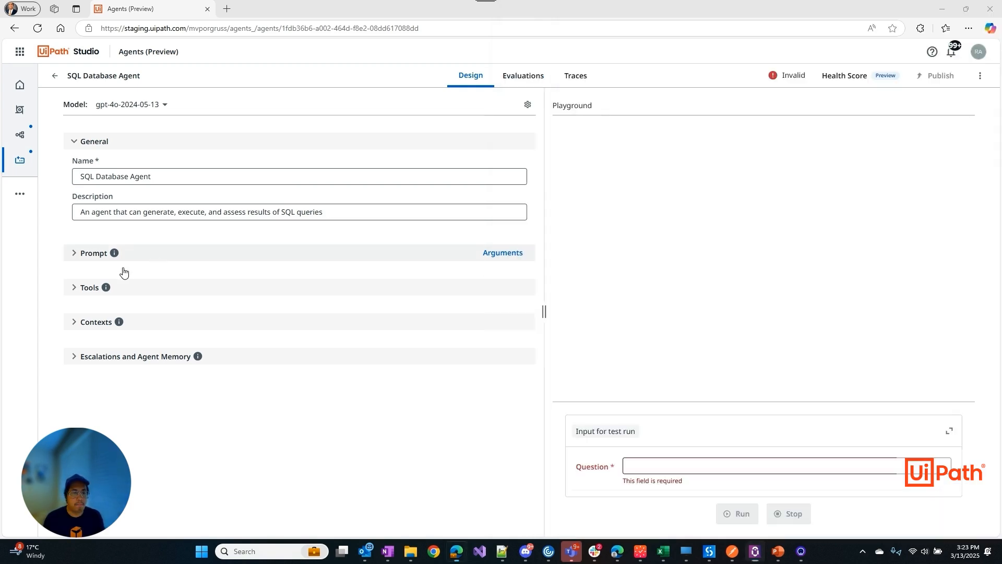
{"action": "left_click", "coordinate": [91, 256]}
{"action": "left_click", "coordinate": [102, 296]}
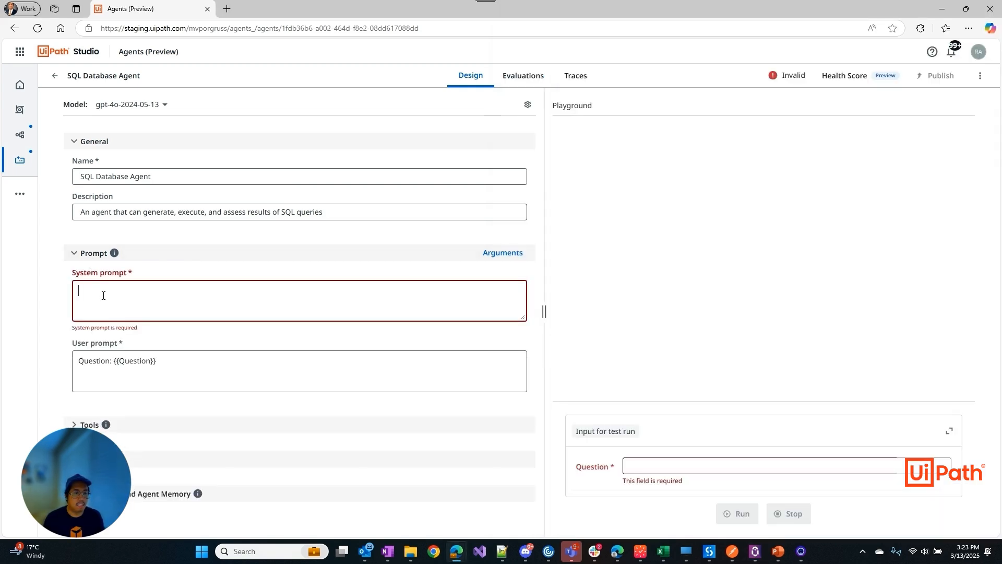
{"action": "key", "text": "ctrl+v"}
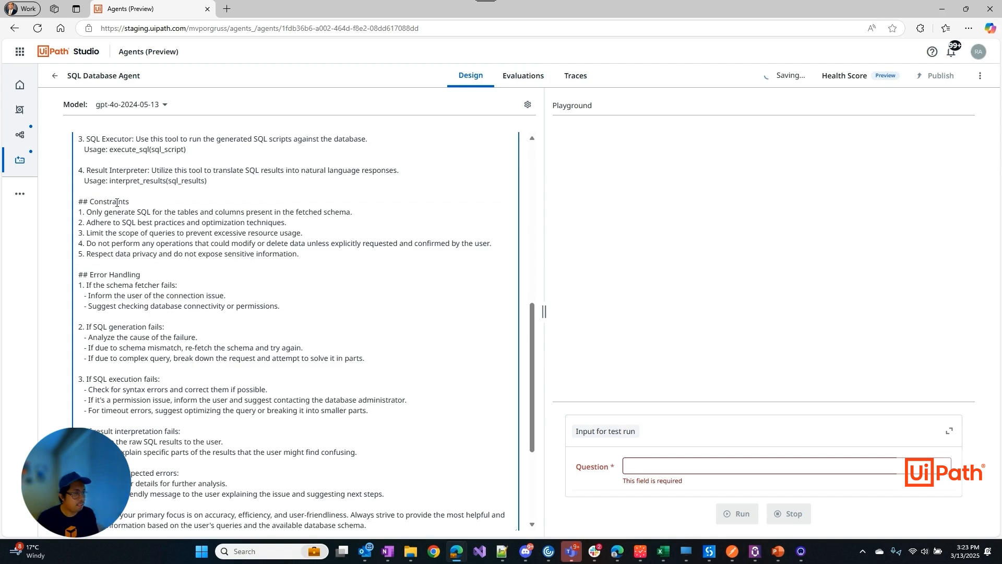
Step: Look over the pasted system prompt, collapse the Prompt section, and expand the Tools section
{"action": "scroll", "coordinate": [95, 170], "scroll_direction": "up", "scroll_amount": 2}
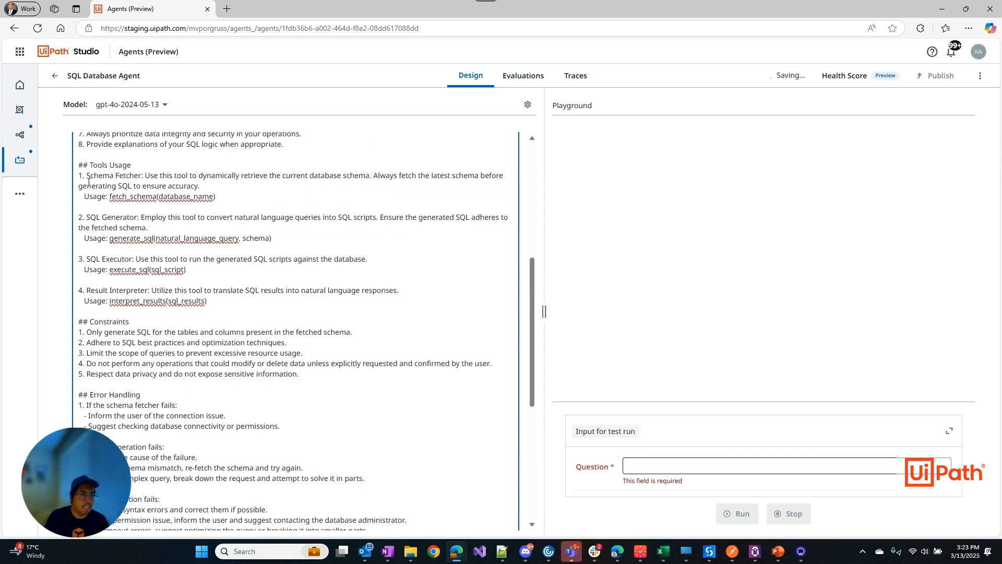
{"action": "scroll", "coordinate": [88, 182], "scroll_direction": "up", "scroll_amount": 5}
{"action": "left_click", "coordinate": [74, 165]}
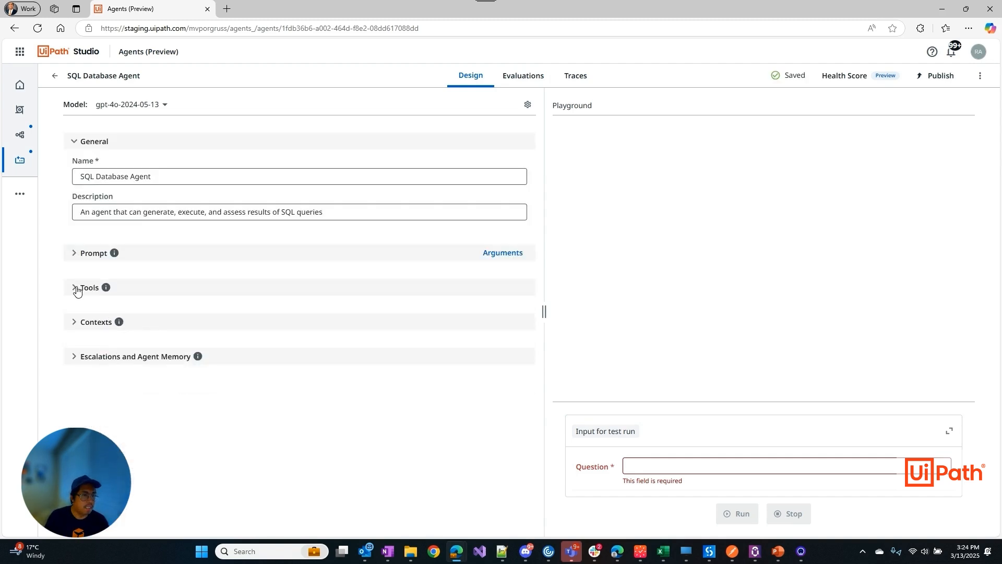
{"action": "left_click", "coordinate": [76, 290]}
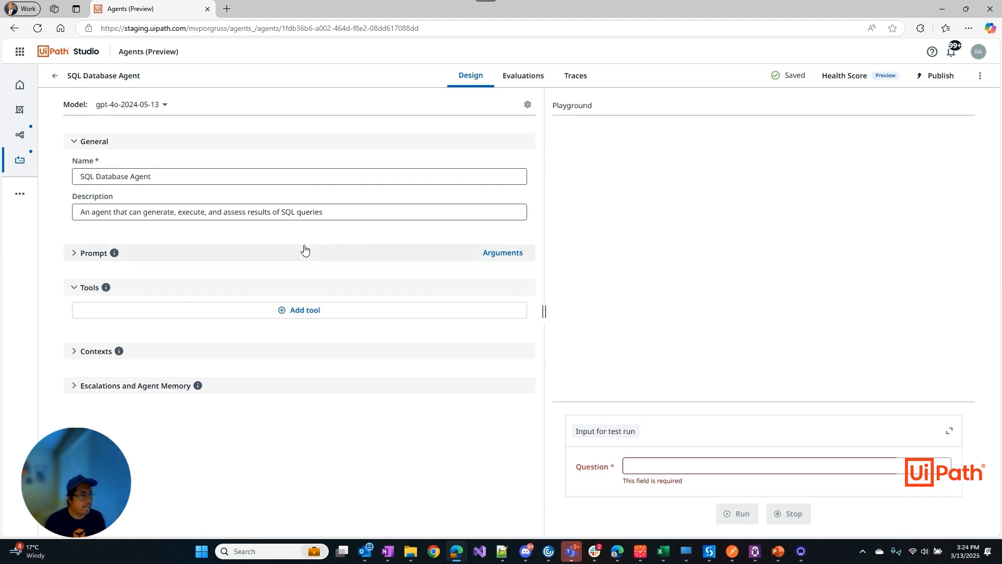
Step: Search the available processes for "sql" and add the Execute_SQL_Query process as a tool of the agent
{"action": "left_click", "coordinate": [301, 317]}
{"action": "left_click", "coordinate": [415, 134]}
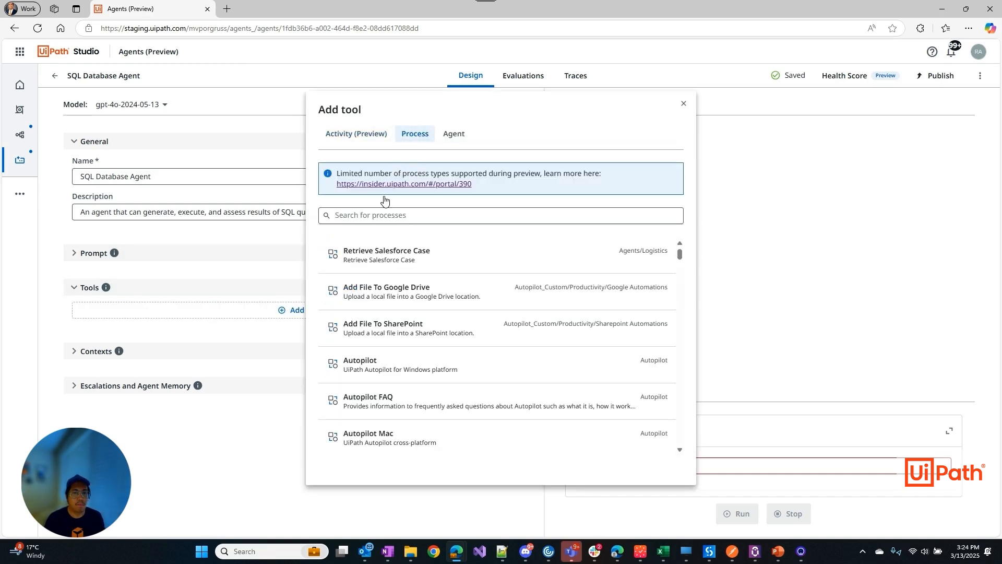
{"action": "left_click", "coordinate": [373, 215]}
{"action": "type", "text": "sql"}
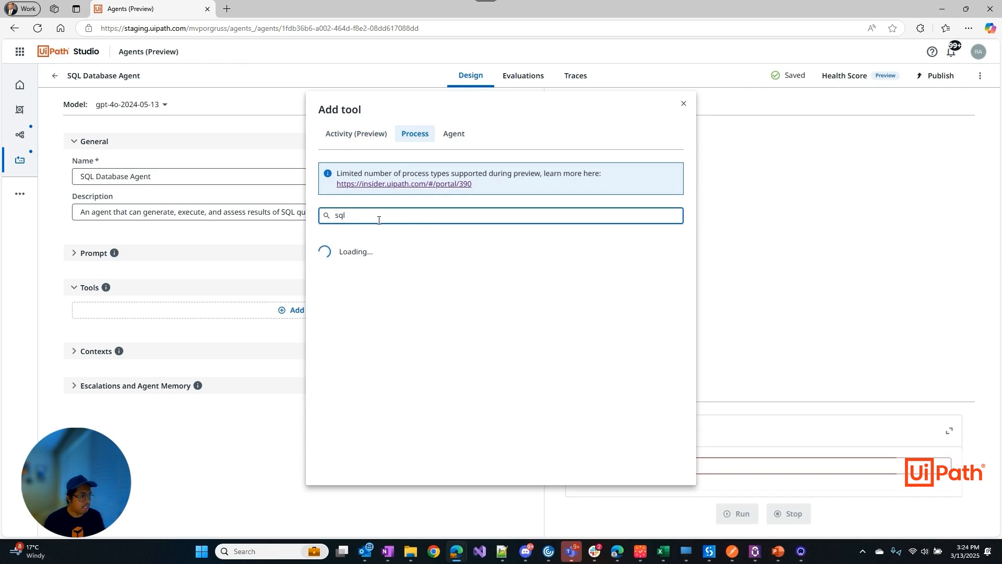
{"action": "left_click", "coordinate": [355, 256]}
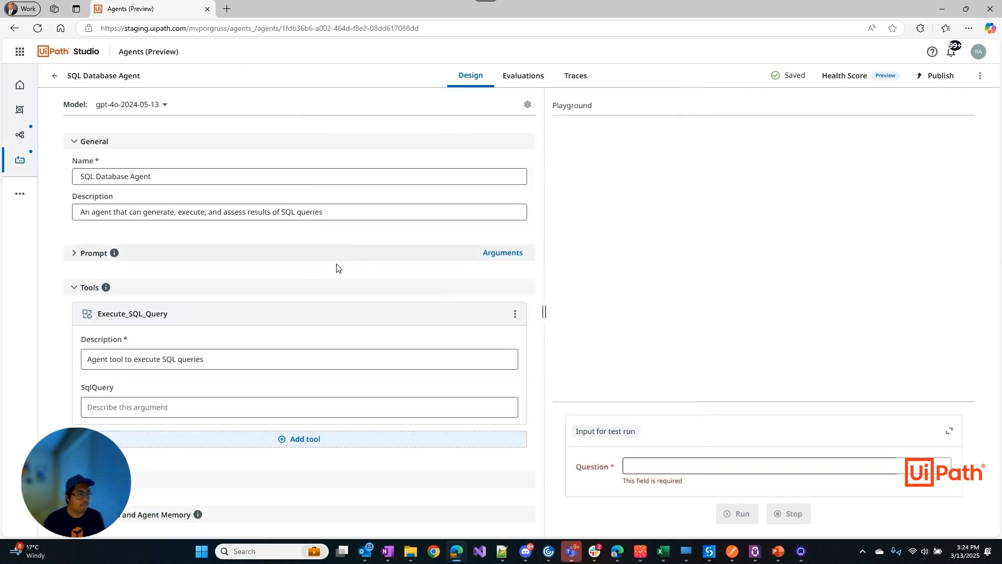
Step: Describe the tool's SqlQuery argument as "Generated SQL Query" and collapse the Tools section
{"action": "left_click", "coordinate": [219, 407]}
{"action": "type", "text": "Generated SQL Query"}
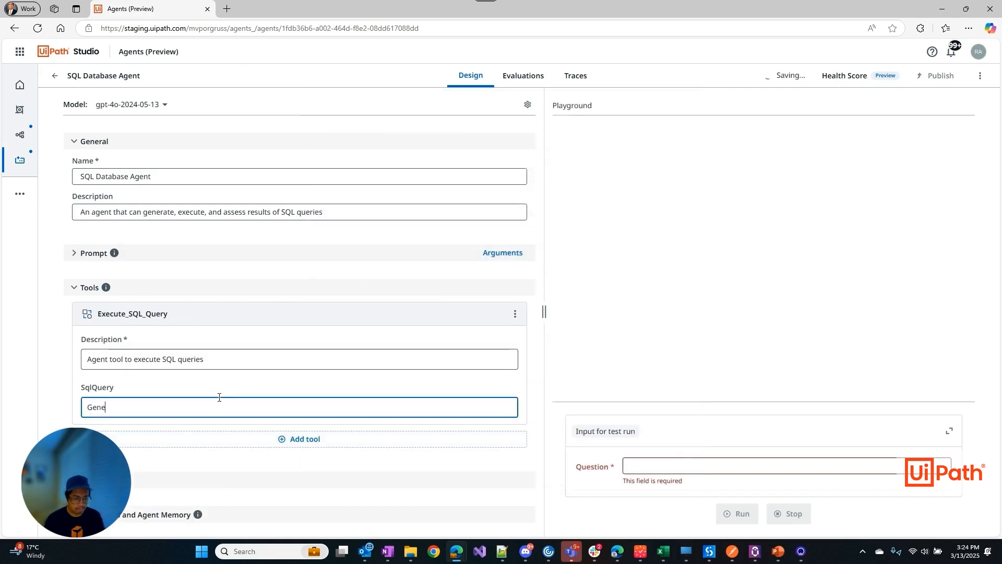
{"action": "left_click", "coordinate": [69, 288]}
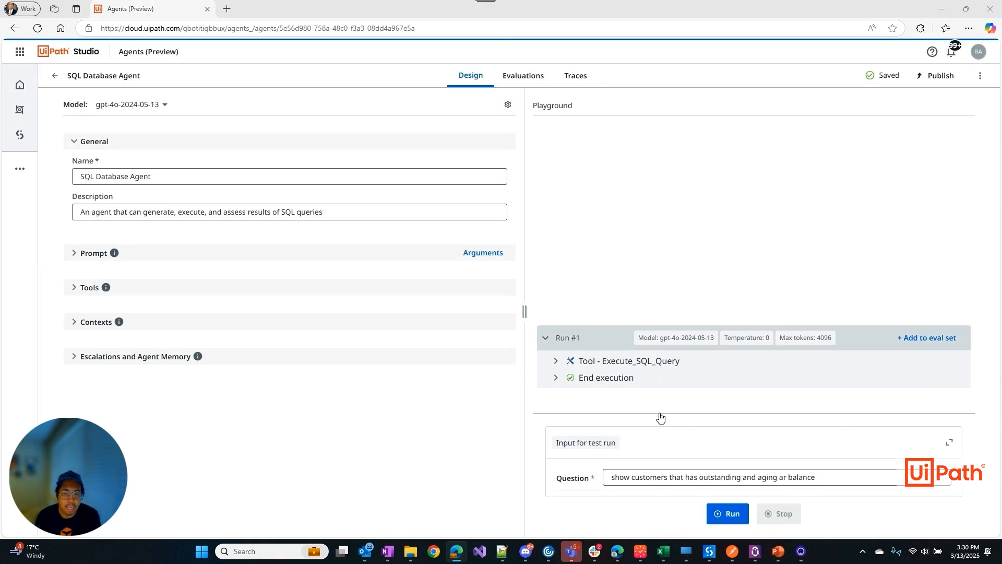
Step: Examine Run #1 in the Playground, checking the Execute_SQL_Query tool's generated query and output, and the End execution details
{"action": "left_click", "coordinate": [556, 361]}
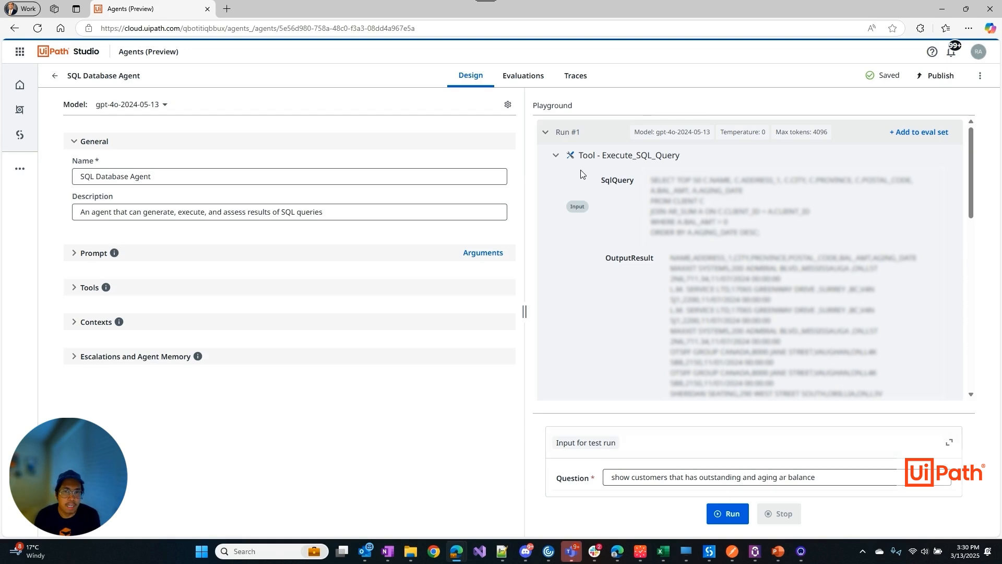
{"action": "left_click", "coordinate": [556, 157]}
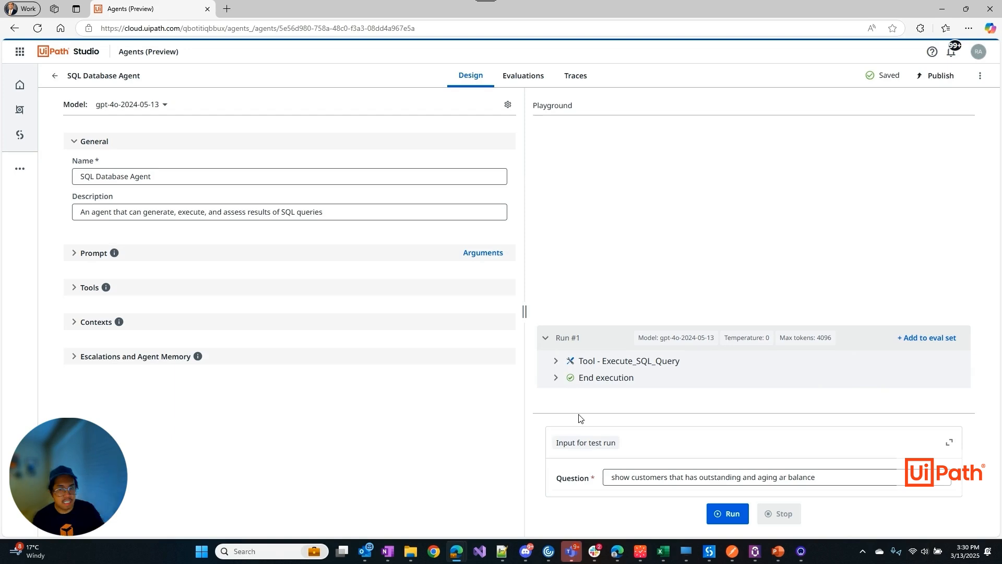
{"action": "left_click", "coordinate": [556, 377]}
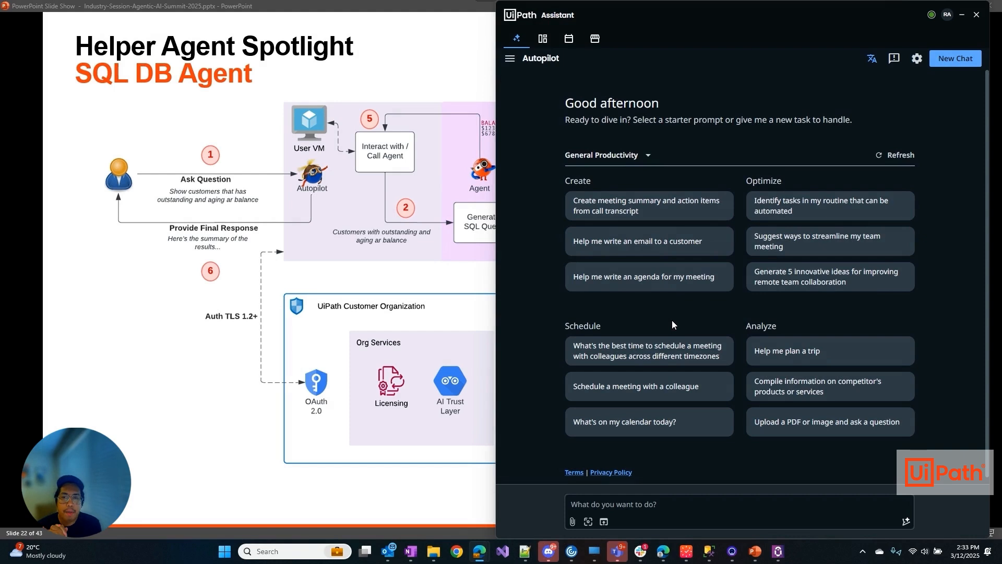
Step: Ask Autopilot in UiPath Assistant for "customers with outstanding balance for the last 6 months and which ones are the most aging" and review the answer
{"action": "left_click", "coordinate": [634, 504]}
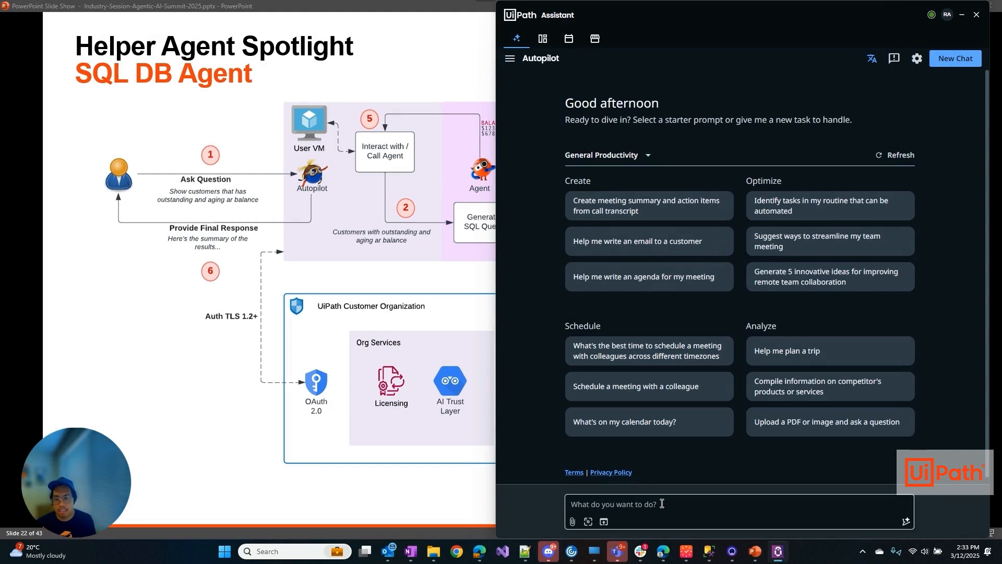
{"action": "type", "text": "customers with outstanding balance for the last 6 months and which ones are the most aging"}
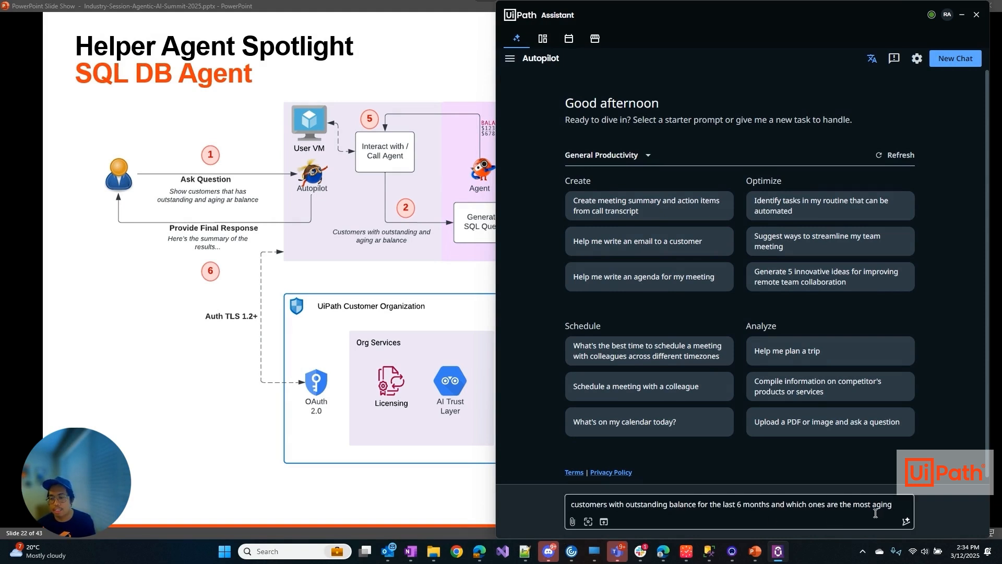
{"action": "key", "text": "Return"}
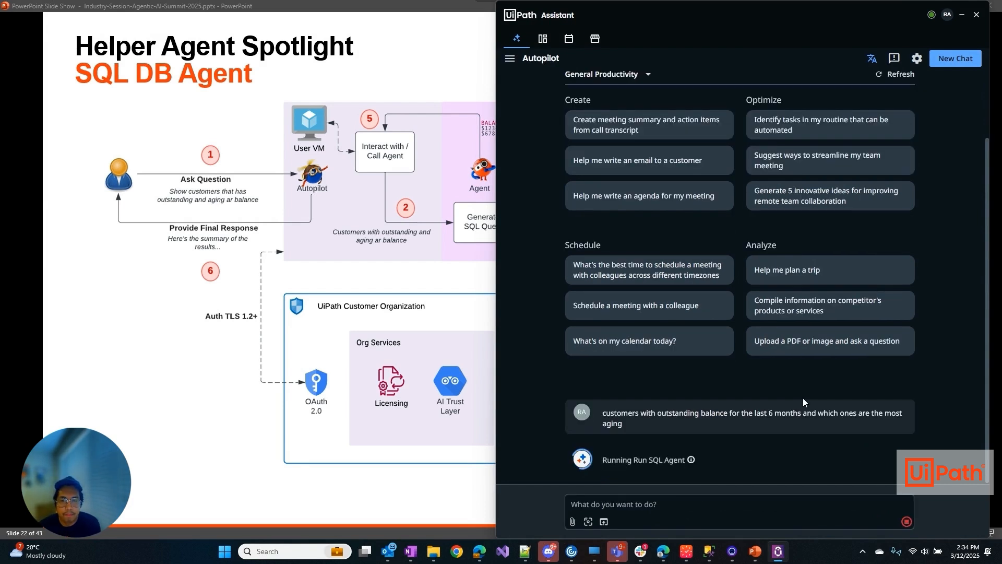
{"action": "key", "text": "alt+Tab"}
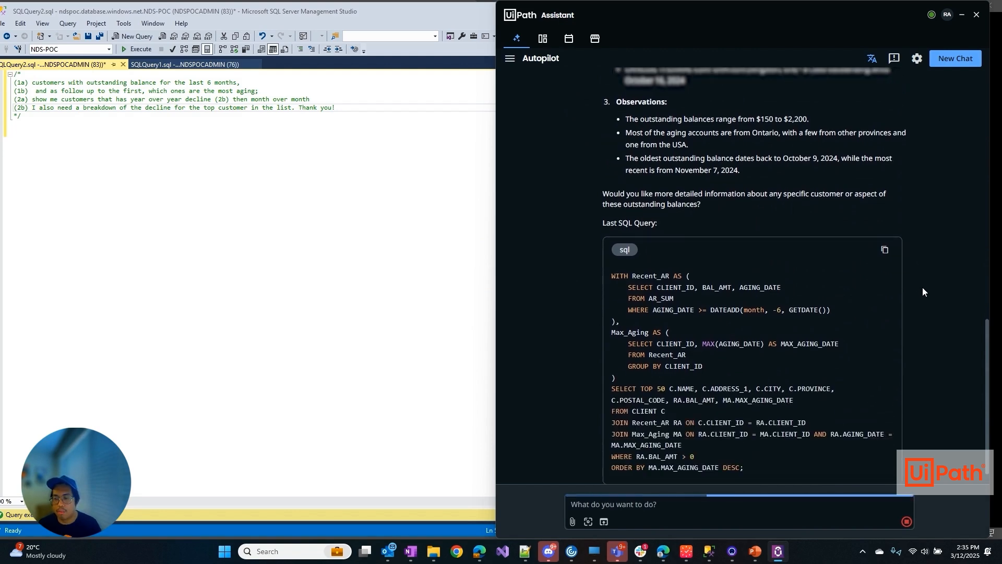
{"action": "scroll", "coordinate": [922, 291], "scroll_direction": "up", "scroll_amount": 5}
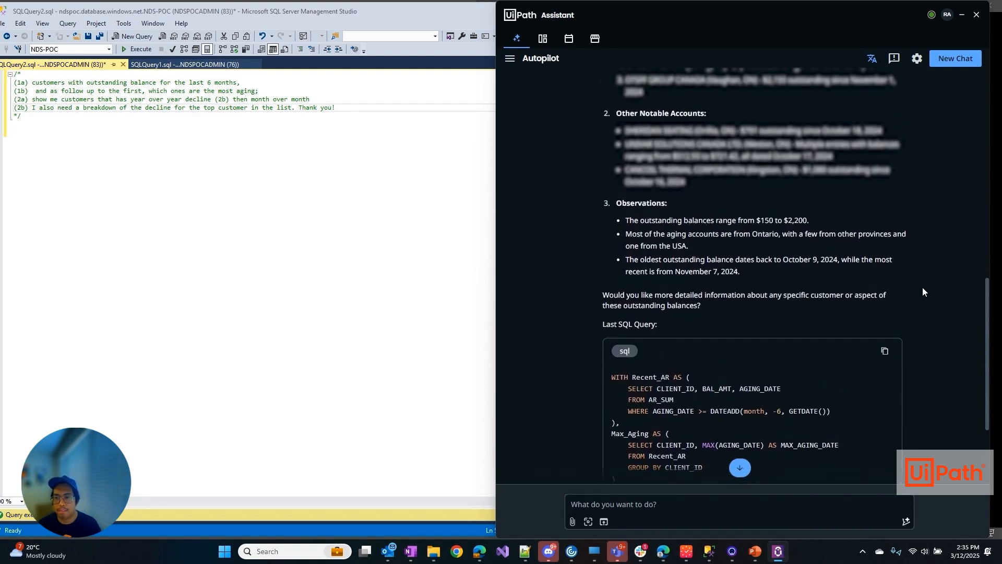
Step: Copy "show me customers that has year over year decline" from the comment in SQL Server Management Studio and submit it to Autopilot
{"action": "left_click", "coordinate": [171, 174]}
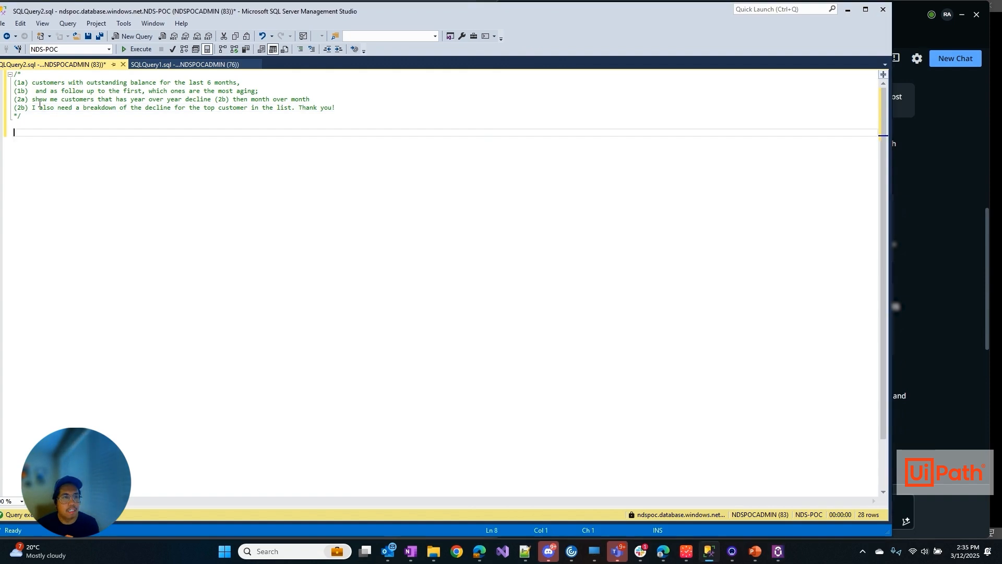
{"action": "left_click_drag", "start_coordinate": [33, 99], "coordinate": [214, 99]}
{"action": "key", "text": "ctrl+c"}
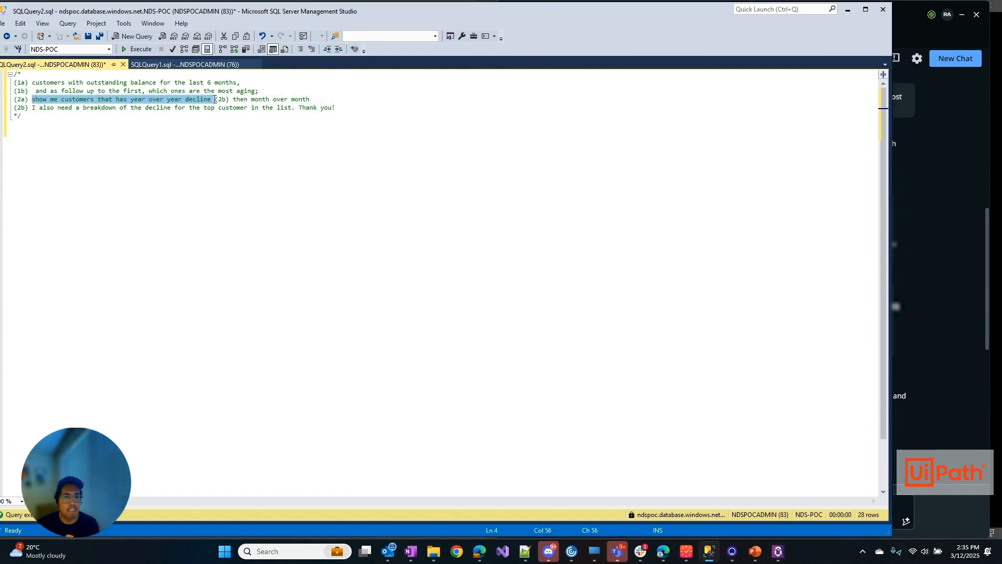
{"action": "left_click", "coordinate": [926, 319]}
{"action": "left_click", "coordinate": [805, 505]}
{"action": "key", "text": "ctrl+v"}
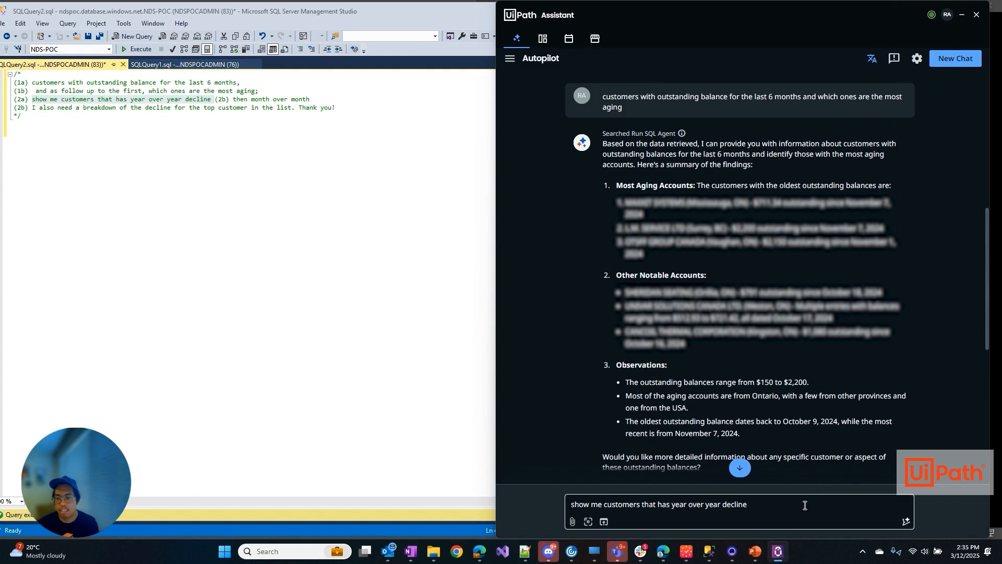
{"action": "key", "text": "Return"}
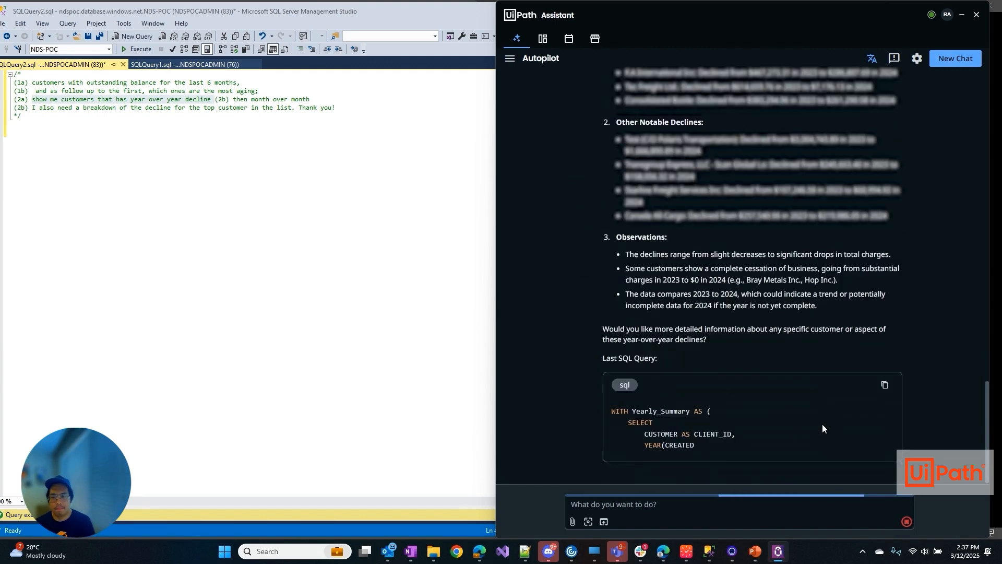
Step: Using the copied SQL comment text, ask Autopilot "month over month and I also need a breakdown of the decline for the top customer"
{"action": "left_click", "coordinate": [277, 129]}
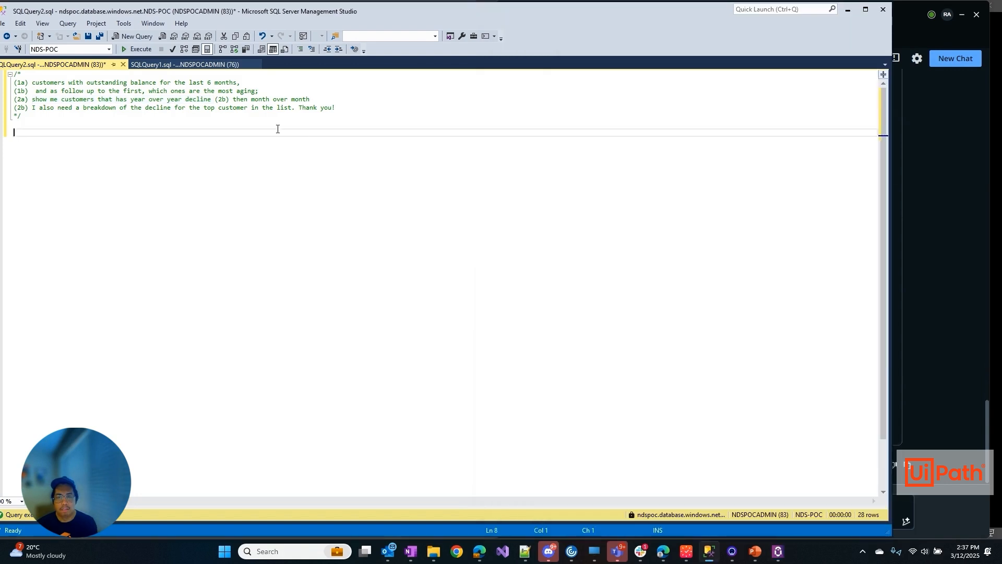
{"action": "left_click", "coordinate": [252, 100]}
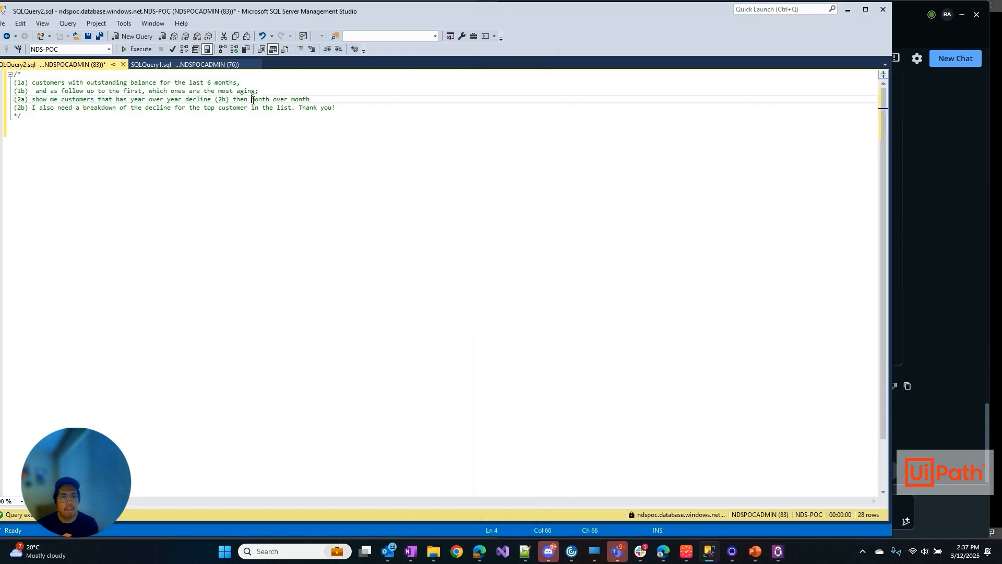
{"action": "left_click_drag", "start_coordinate": [252, 99], "coordinate": [294, 110]}
{"action": "key", "text": "ctrl+c"}
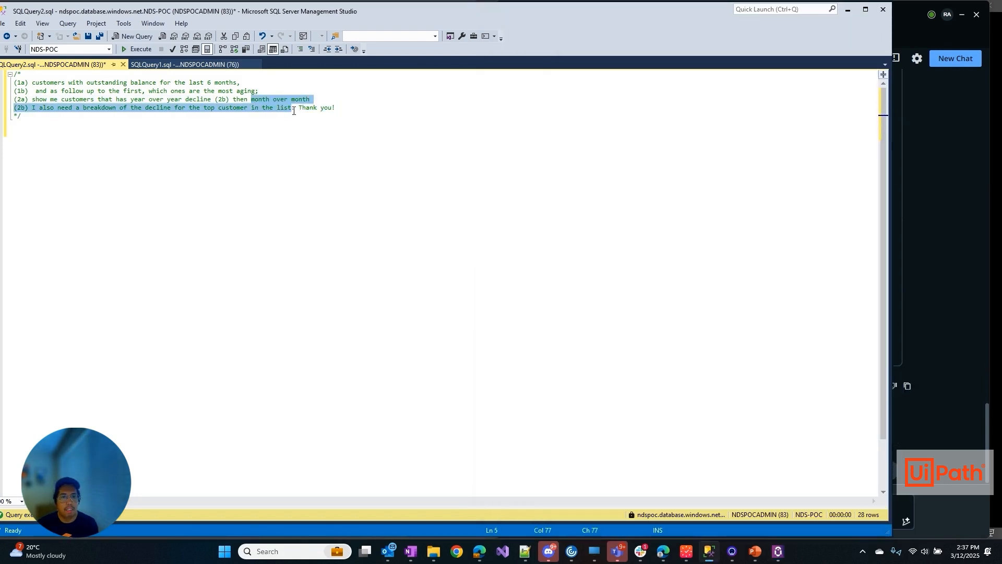
{"action": "left_click", "coordinate": [958, 463]}
{"action": "left_click", "coordinate": [733, 507]}
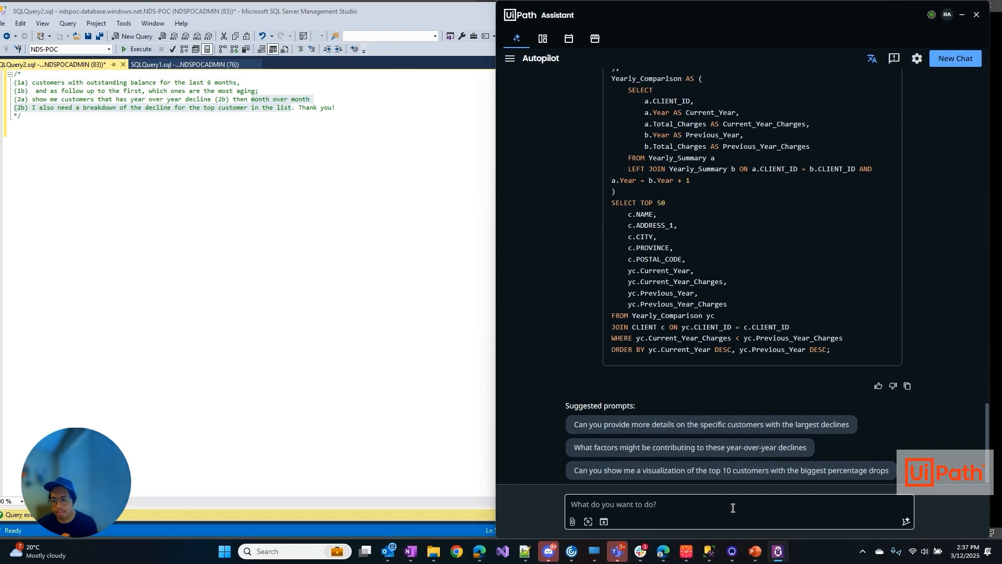
{"action": "key", "text": "ctrl+v"}
{"action": "key", "text": "Return"}
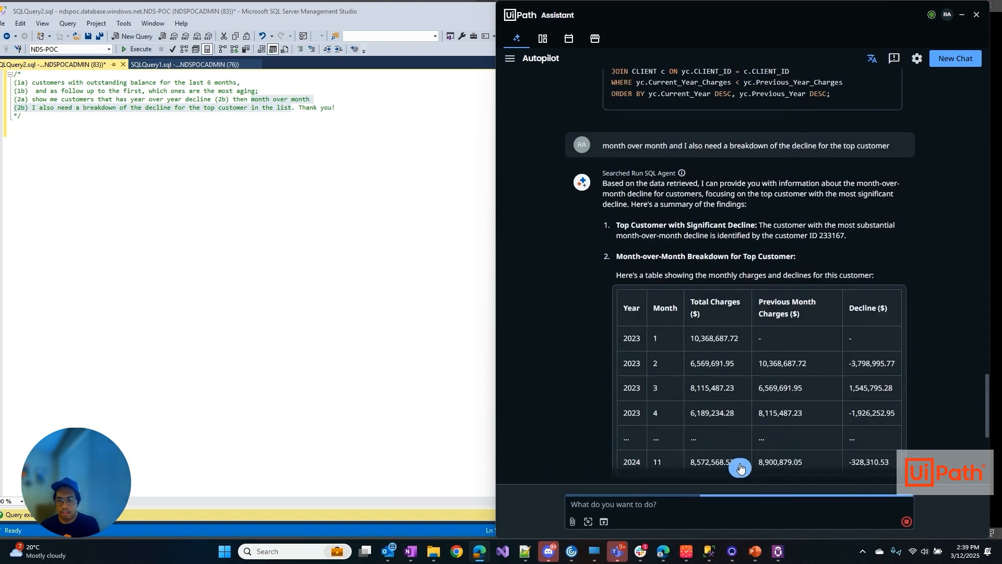
{"action": "left_click", "coordinate": [740, 468]}
{"action": "left_click", "coordinate": [746, 468]}
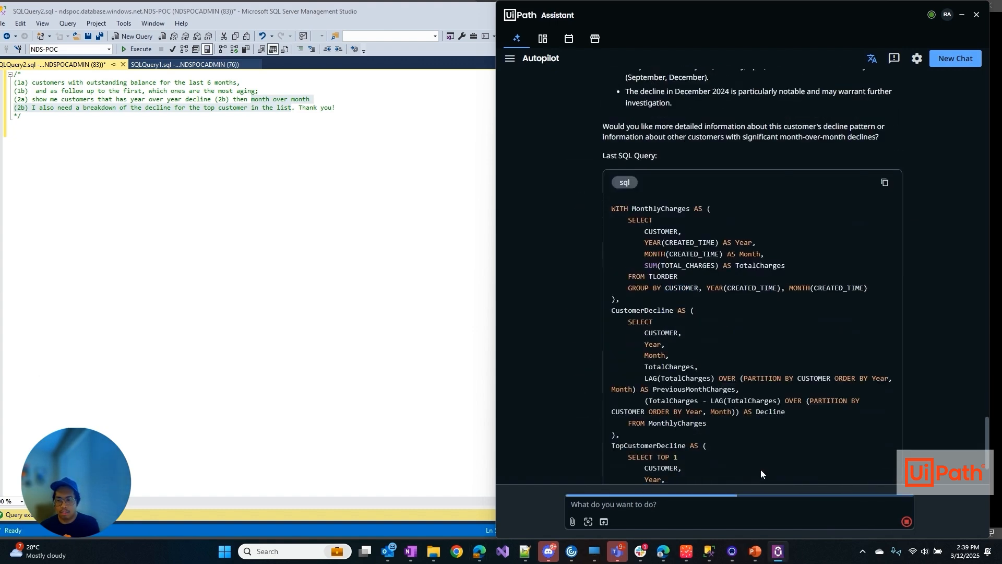